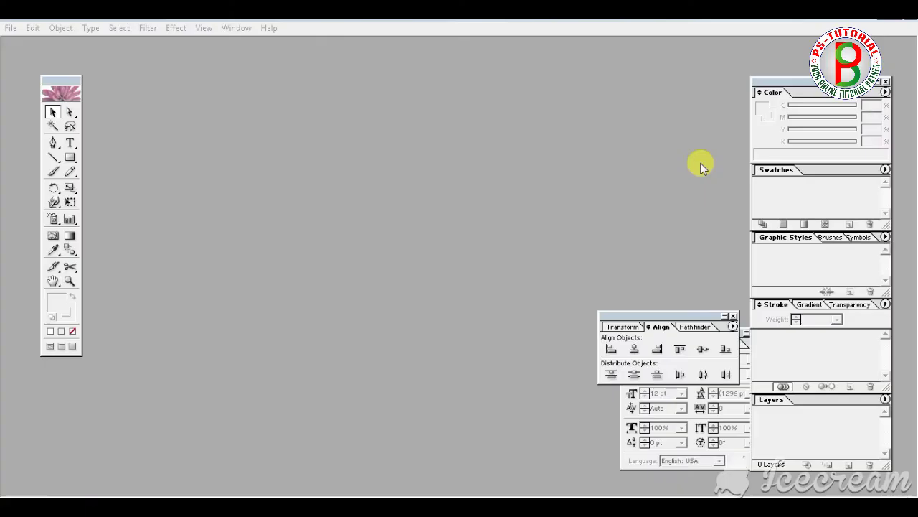
# Create a new Legal-size 1008 × 612 px CMYK Color document
pyautogui.click(12, 27)
pyautogui.click(26, 41)
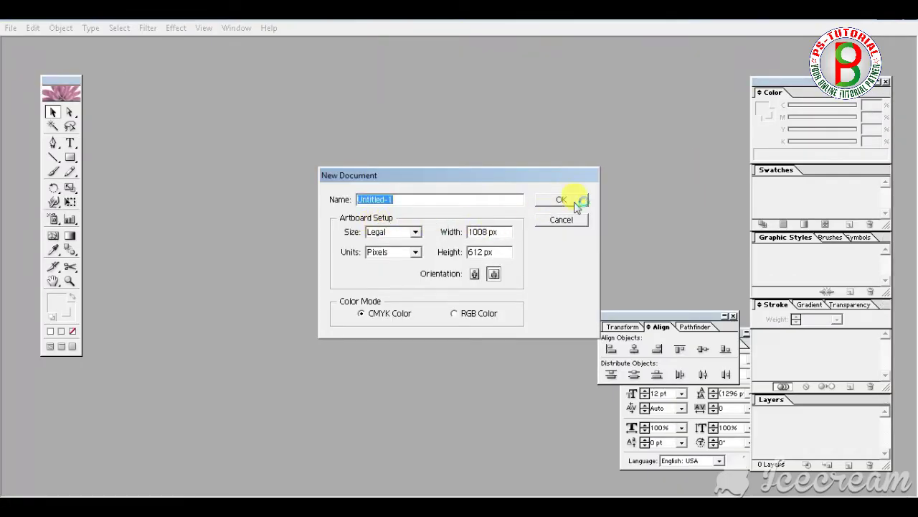
pyautogui.click(576, 204)
pyautogui.click(70, 157)
pyautogui.click(334, 211)
# Create an 800 × 315 px rectangle by entering its exact size
pyautogui.doubleClick(424, 251)
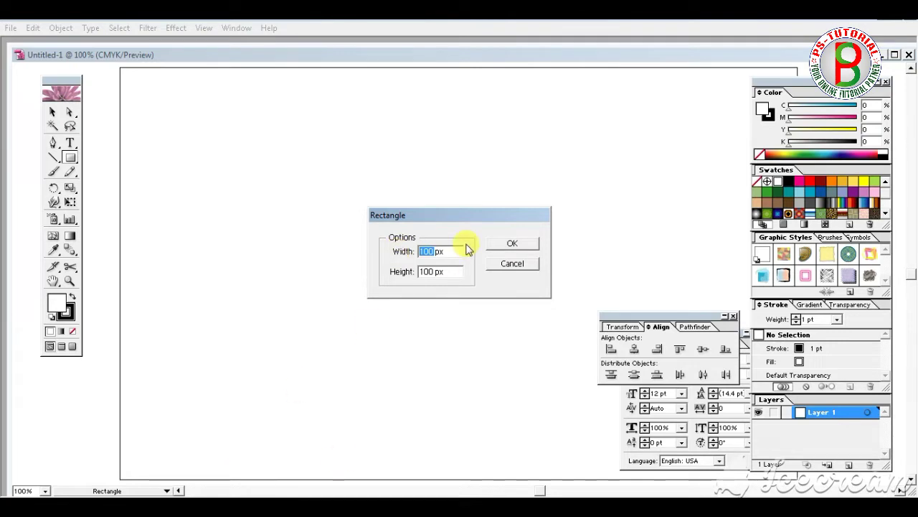
pyautogui.press('Return')
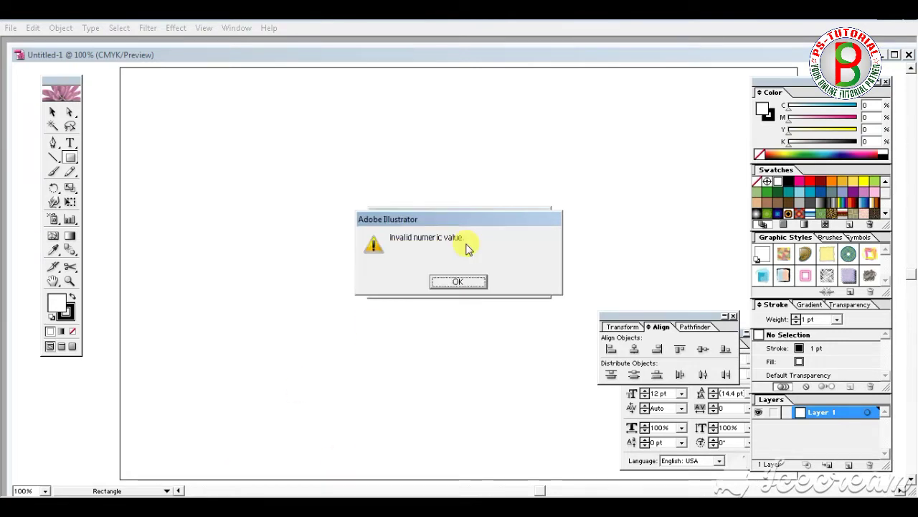
pyautogui.click(458, 281)
pyautogui.write('100')
pyautogui.press('Tab')
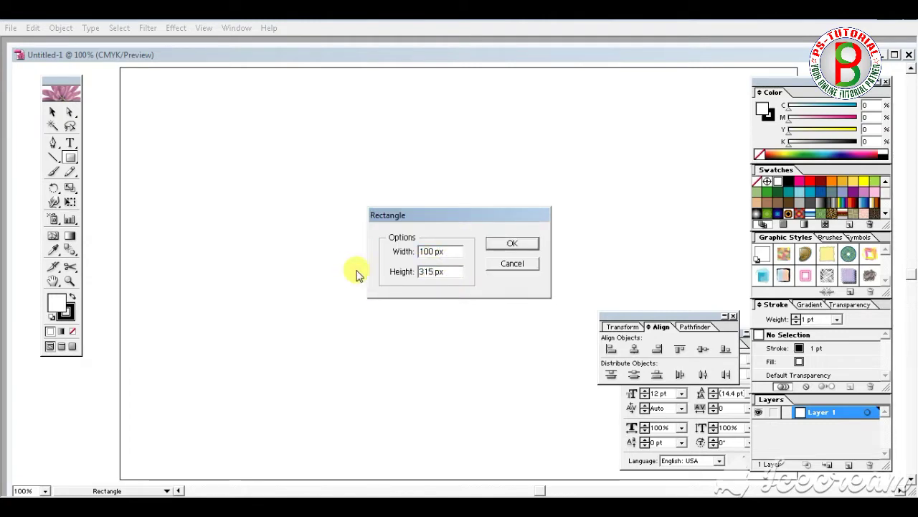
pyautogui.doubleClick(423, 251)
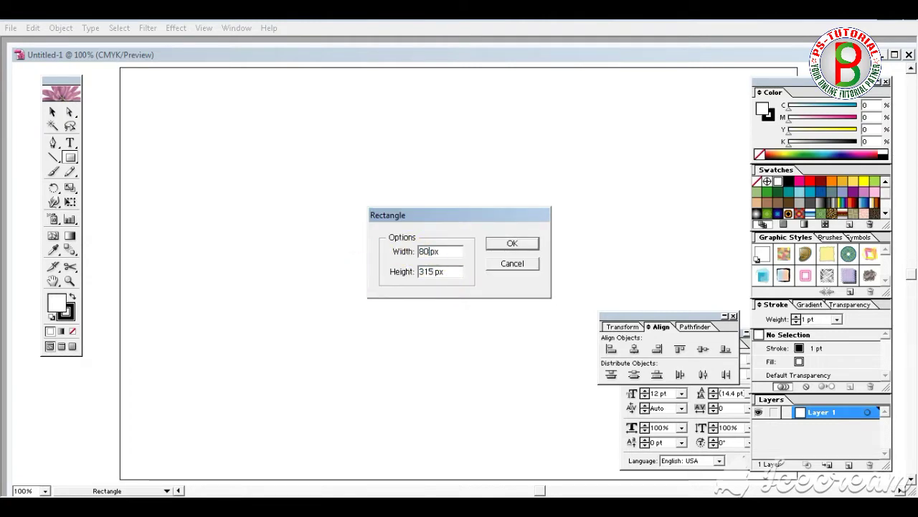
pyautogui.click(512, 243)
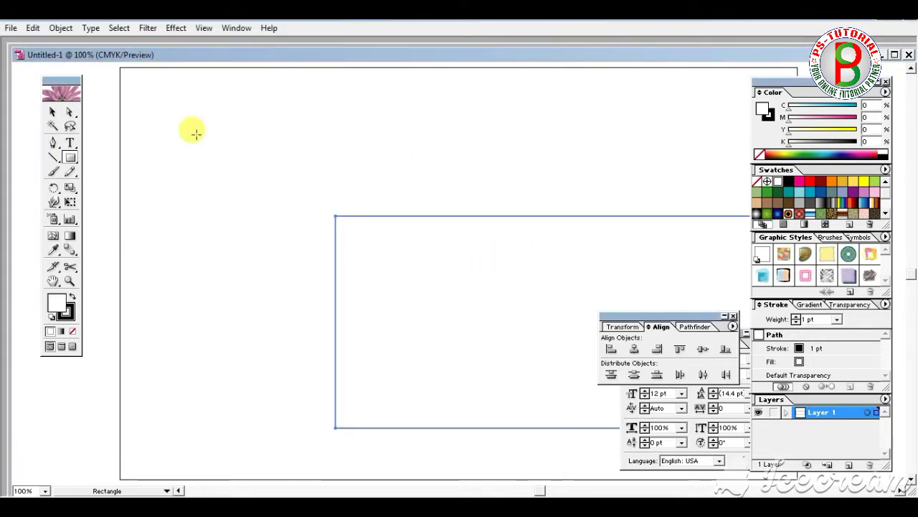
# Move the rectangle near the top of the page and draw a second rectangle over its left part
pyautogui.click(51, 112)
pyautogui.moveTo(492, 272); pyautogui.dragTo(309, 197)
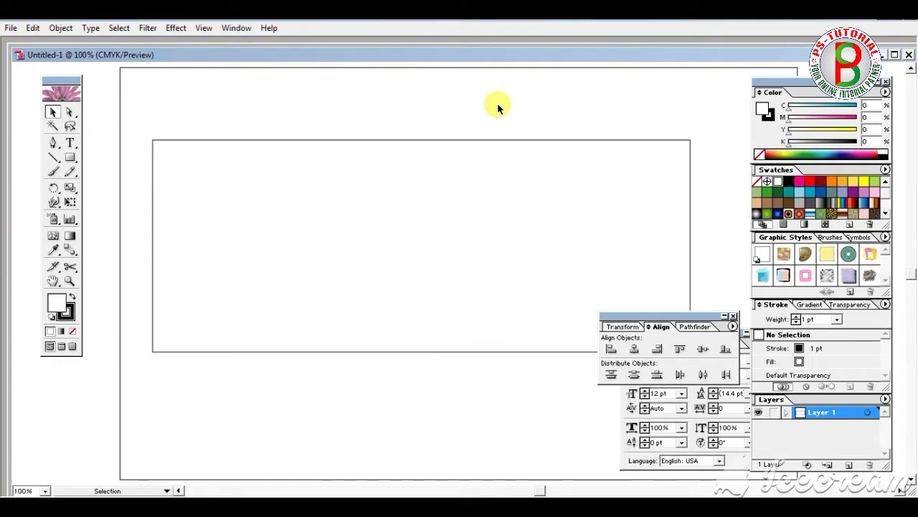
pyautogui.click(69, 158)
pyautogui.moveTo(152, 138); pyautogui.dragTo(453, 349)
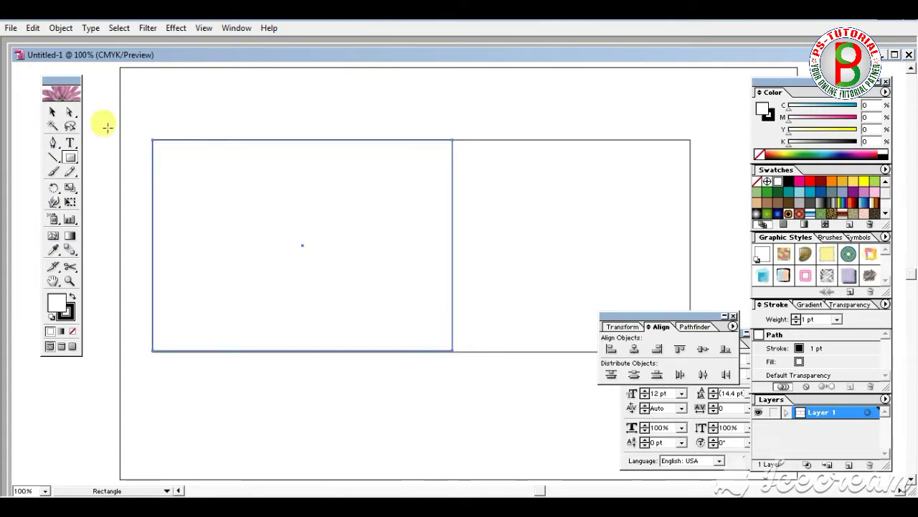
pyautogui.click(52, 112)
# Fill the left rectangle with blue (C100 M50)
pyautogui.click(816, 198)
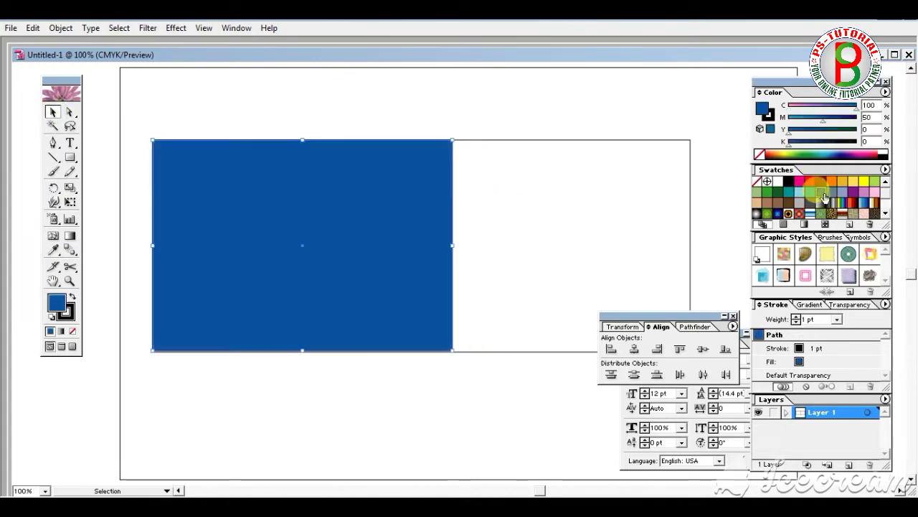
pyautogui.keyDown('shift'); pyautogui.click(540, 220); pyautogui.keyUp('shift')
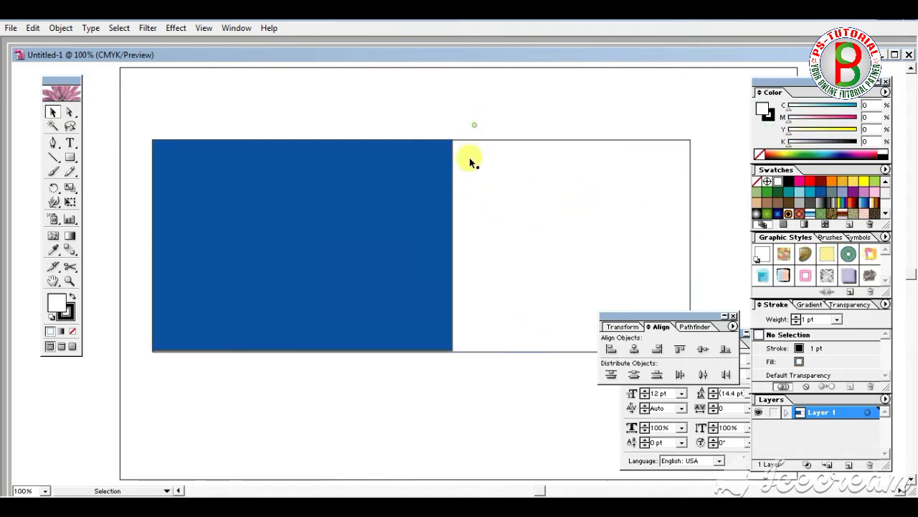
pyautogui.click(449, 207)
pyautogui.keyDown('shift'); pyautogui.click(455, 246); pyautogui.keyUp('shift')
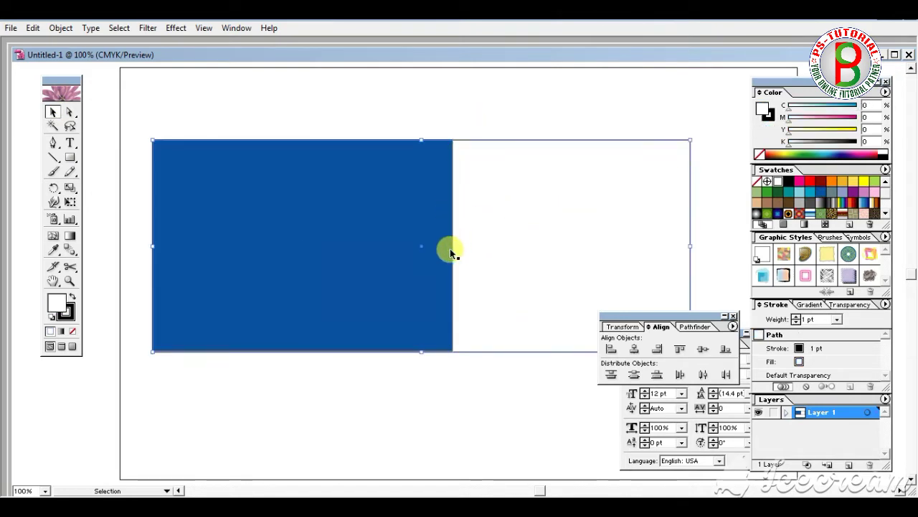
pyautogui.click(448, 248)
# Curve the blue shape's right edge inward into a concave arc, keeping the top edge straight
pyautogui.moveTo(54, 145); pyautogui.dragTo(127, 148)
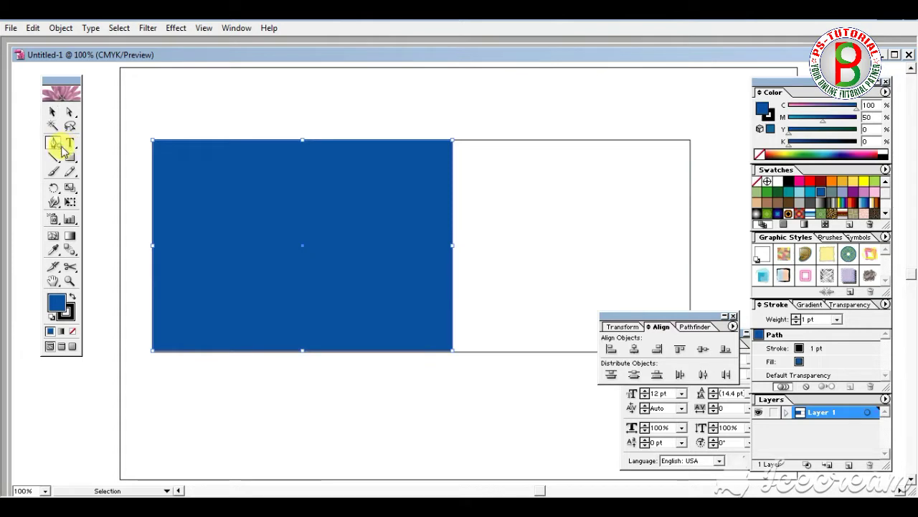
pyautogui.click(454, 239)
pyautogui.click(460, 291)
pyautogui.moveTo(452, 139); pyautogui.dragTo(327, 245)
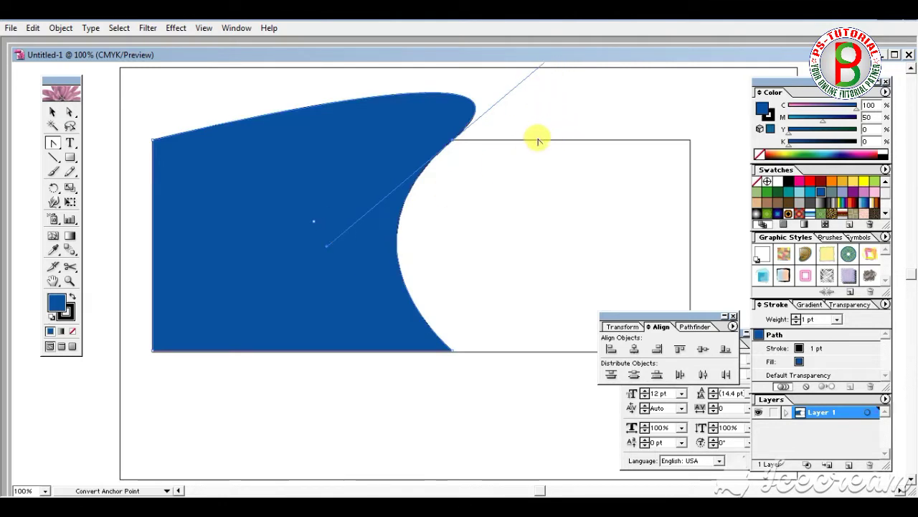
pyautogui.scroll(2, 537, 157)
pyautogui.moveTo(581, 71)
pyautogui.mouseDown()
pyautogui.moveTo(519, 107)
pyautogui.moveTo(455, 176)
pyautogui.mouseUp()
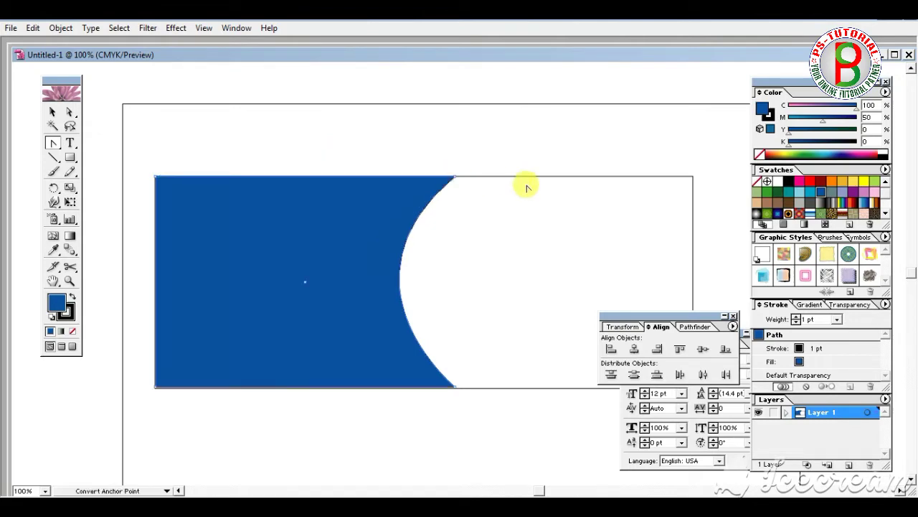
# Set the blue shape's stroke to None
pyautogui.click(52, 112)
pyautogui.click(273, 151)
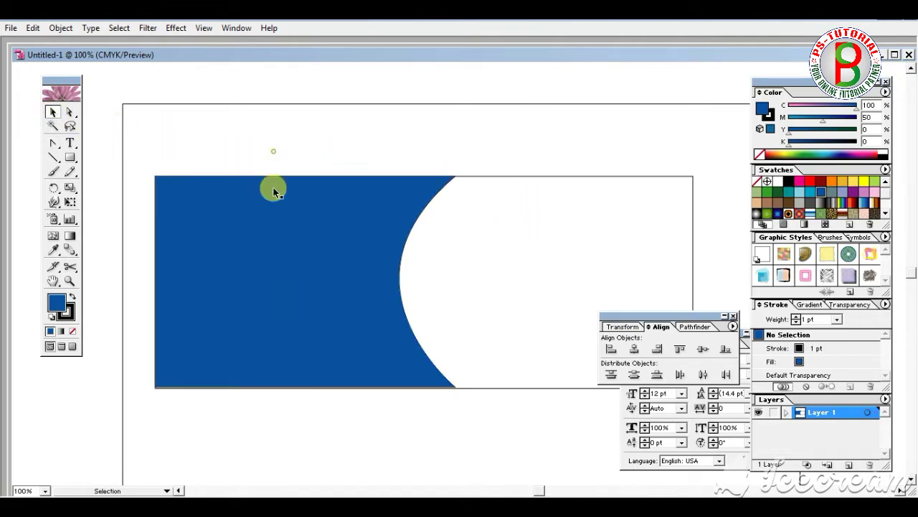
pyautogui.click(274, 187)
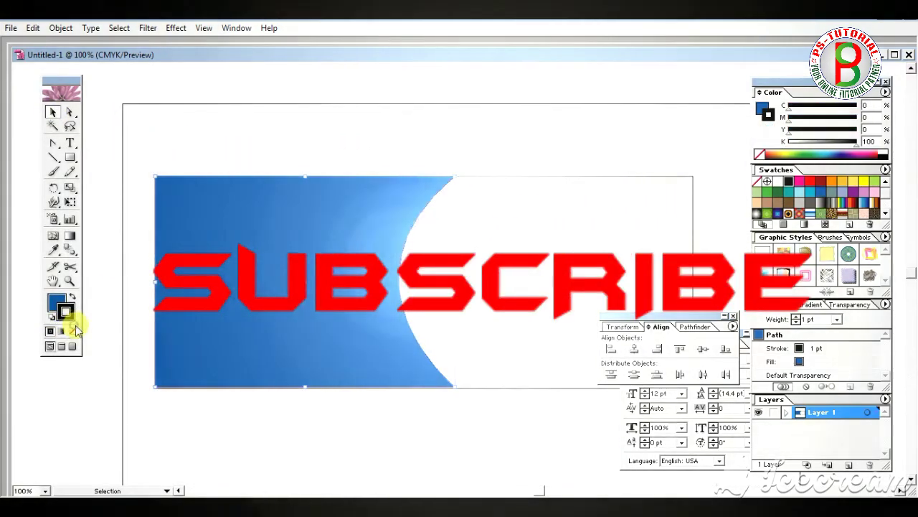
pyautogui.click(66, 309)
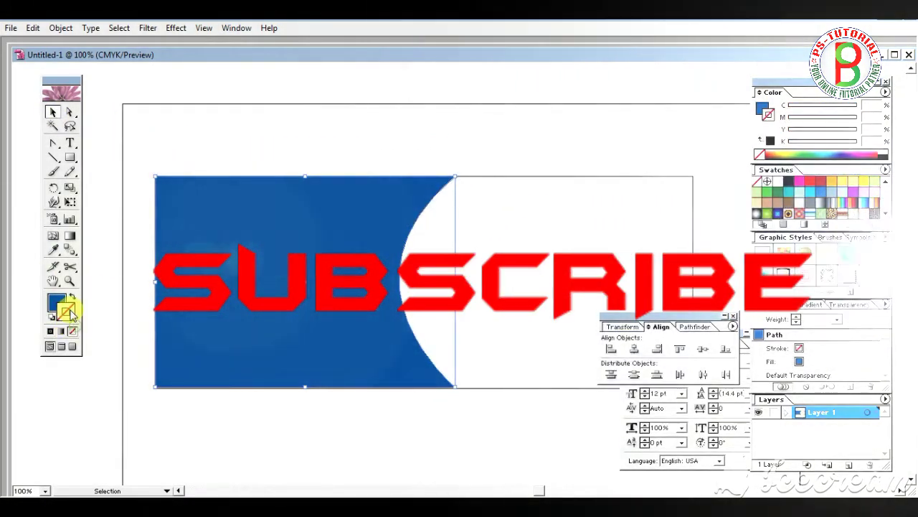
pyautogui.click(199, 147)
pyautogui.click(310, 264)
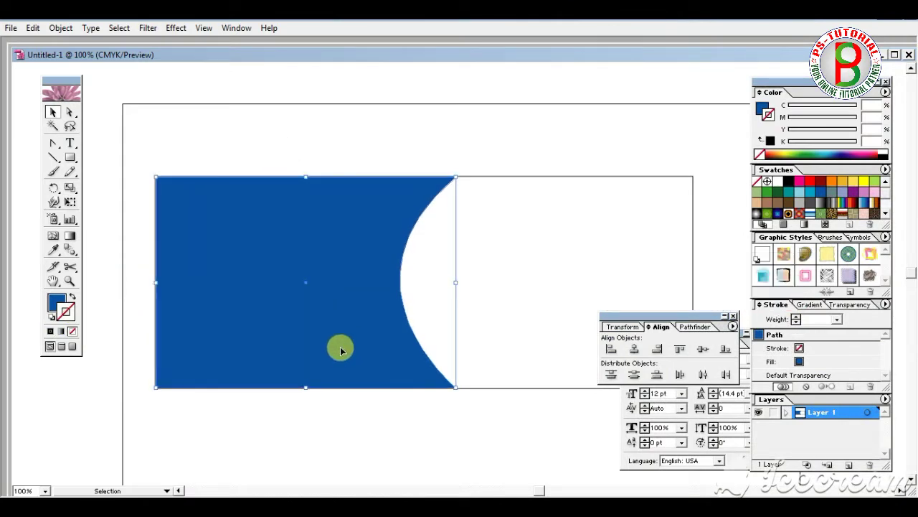
pyautogui.click(365, 147)
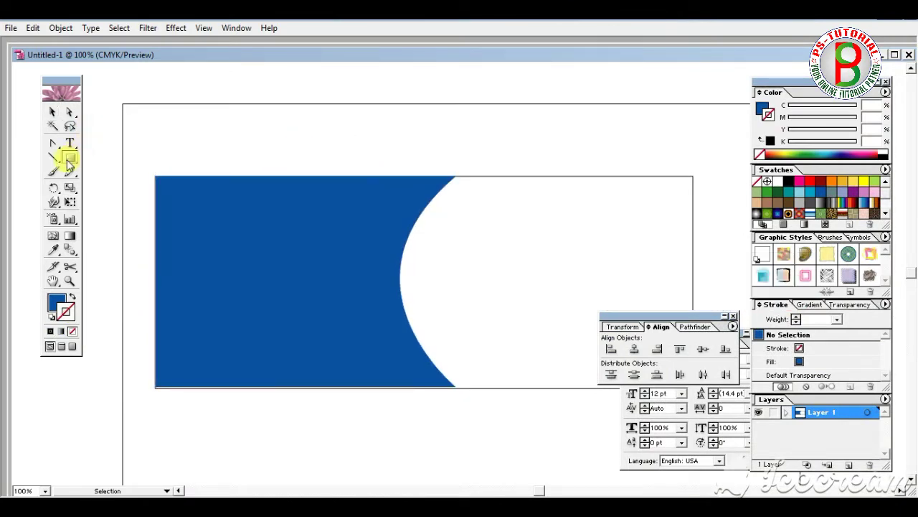
# Draw a circle positioned over the blue shape's curved edge
pyautogui.moveTo(70, 158); pyautogui.dragTo(115, 158)
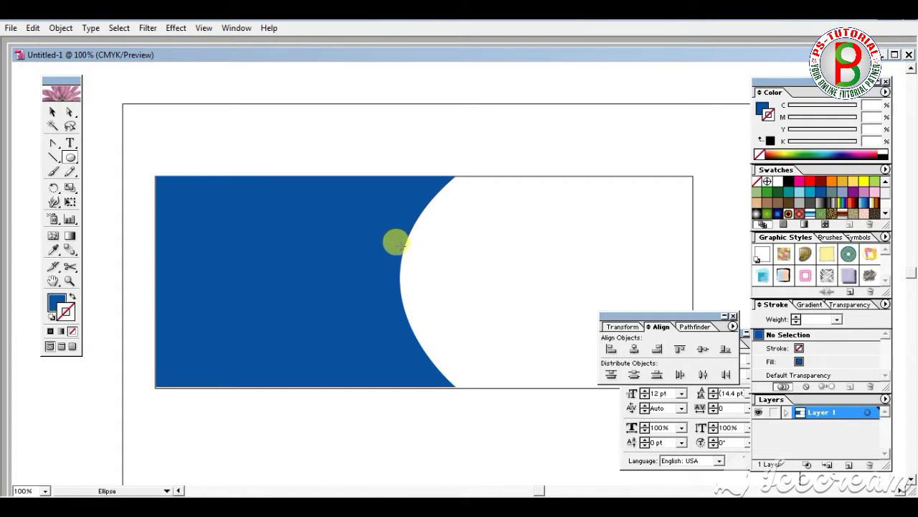
pyautogui.moveTo(400, 245); pyautogui.dragTo(457, 323)
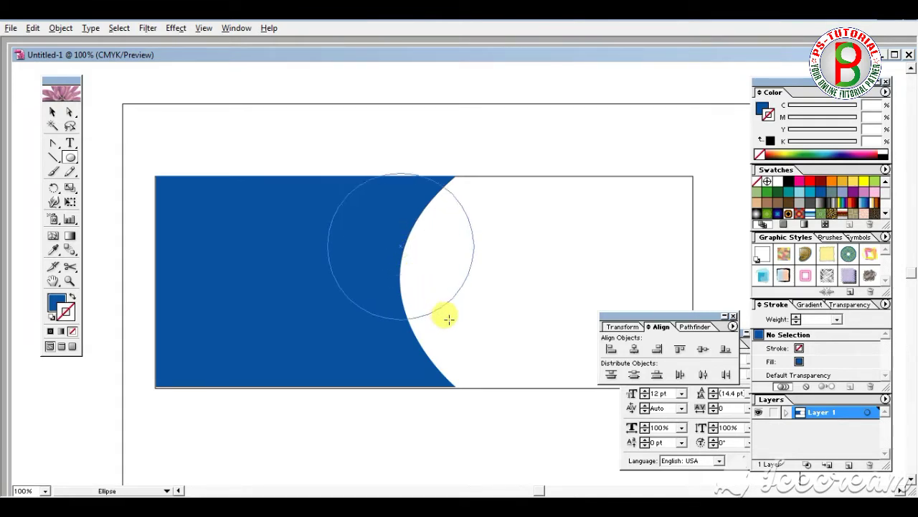
pyautogui.click(54, 108)
pyautogui.moveTo(363, 211); pyautogui.dragTo(418, 271)
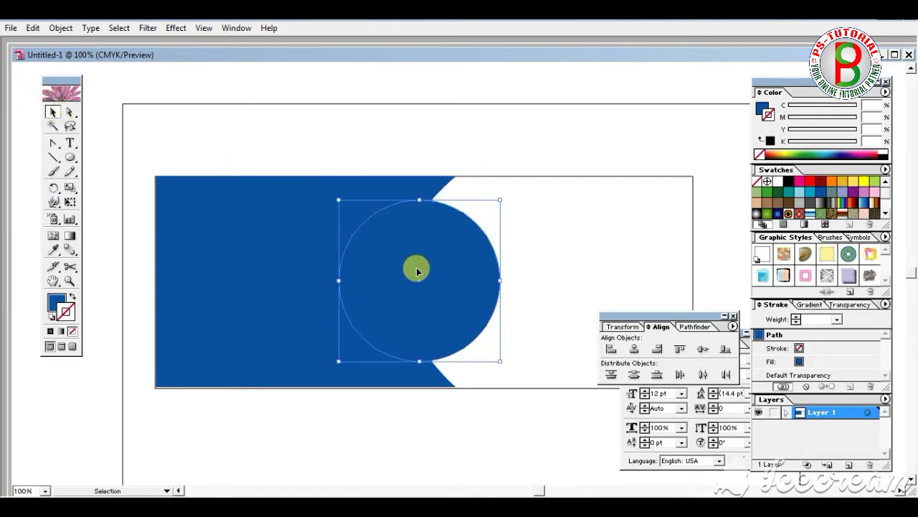
# Give the circle a blue (C100 M50) fill and a white outline
pyautogui.click(52, 317)
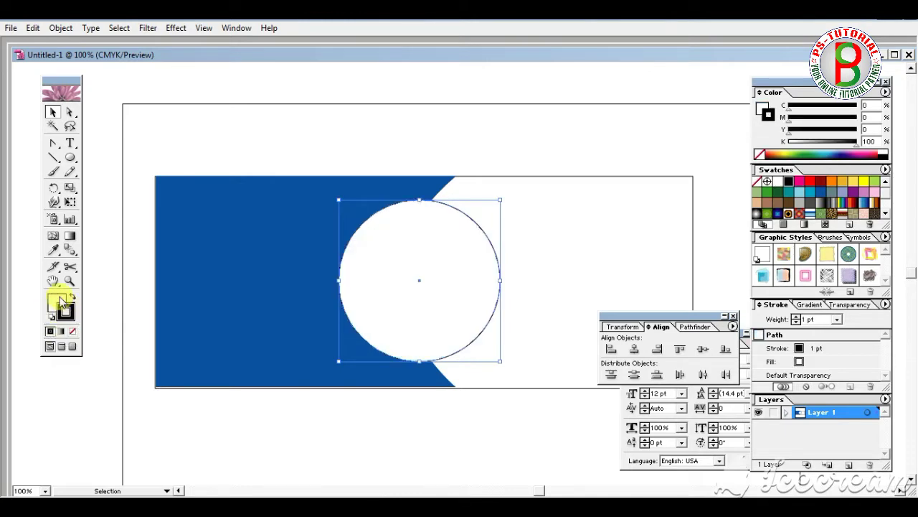
pyautogui.click(61, 303)
pyautogui.click(68, 310)
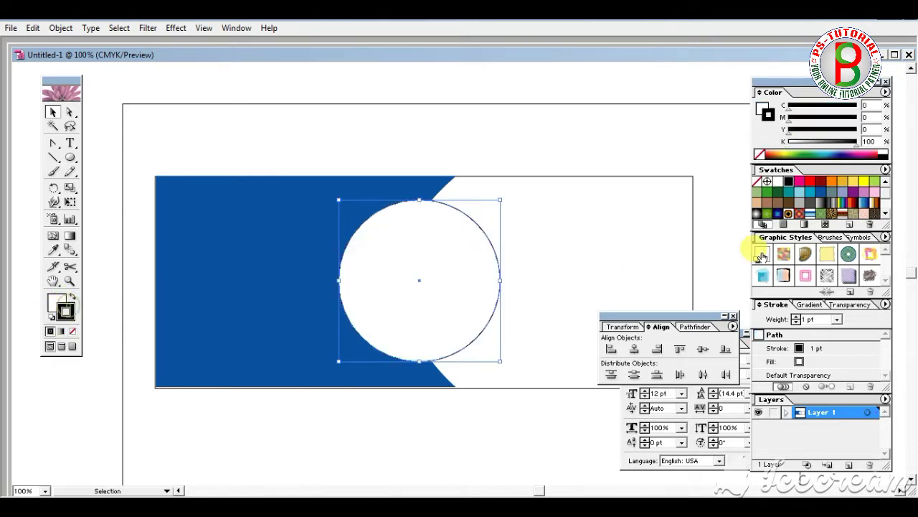
pyautogui.click(822, 192)
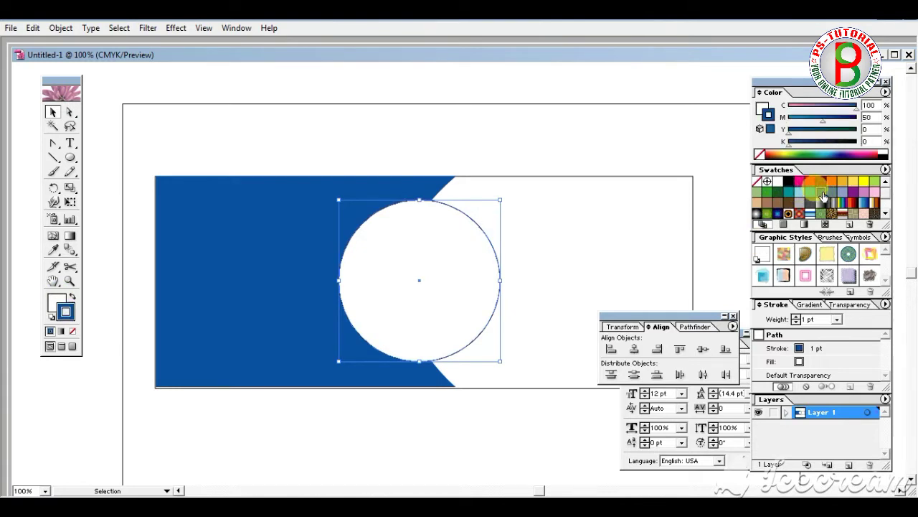
pyautogui.click(778, 181)
pyautogui.click(57, 302)
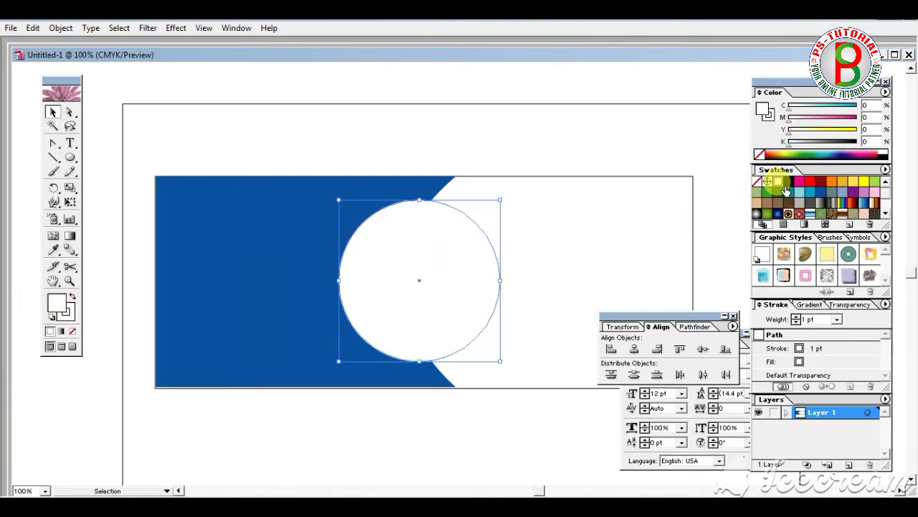
pyautogui.click(821, 193)
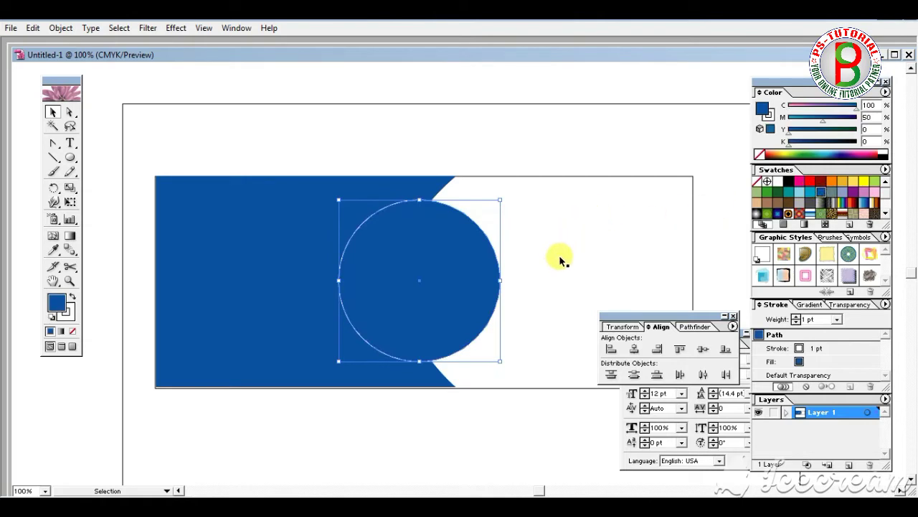
# Raise the circle's white stroke weight to 12 pt and start a text line inside it
pyautogui.click(797, 316)
pyautogui.click(797, 316)
pyautogui.click(796, 316)
pyautogui.click(797, 316)
pyautogui.click(796, 316)
pyautogui.click(796, 317)
pyautogui.click(796, 316)
pyautogui.click(796, 317)
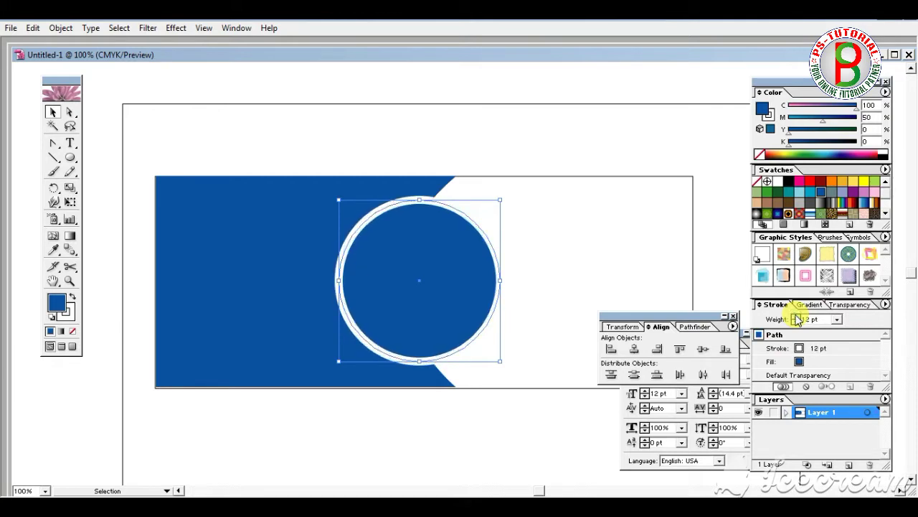
pyautogui.click(528, 146)
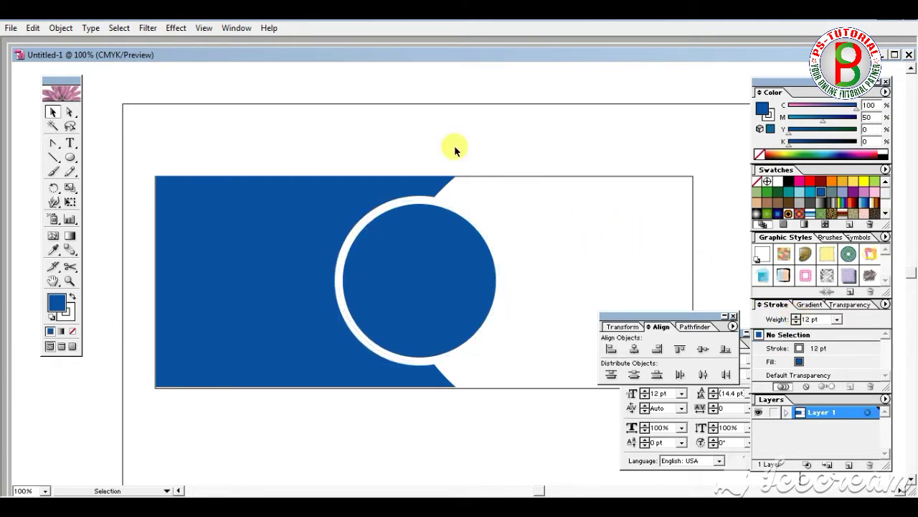
pyautogui.click(70, 145)
pyautogui.click(382, 264)
pyautogui.write('Your Business Logo')
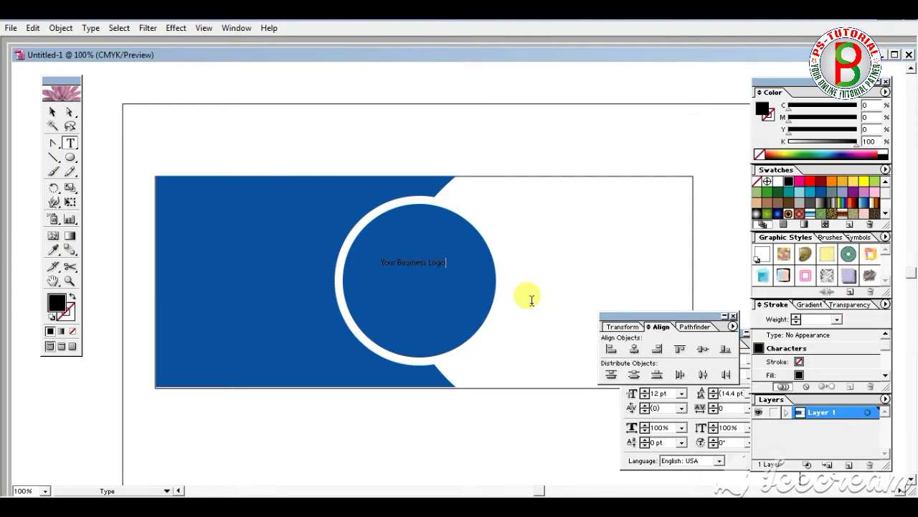
# Scale up the 'Your Business Logo' text and colour it yellow
pyautogui.click(57, 115)
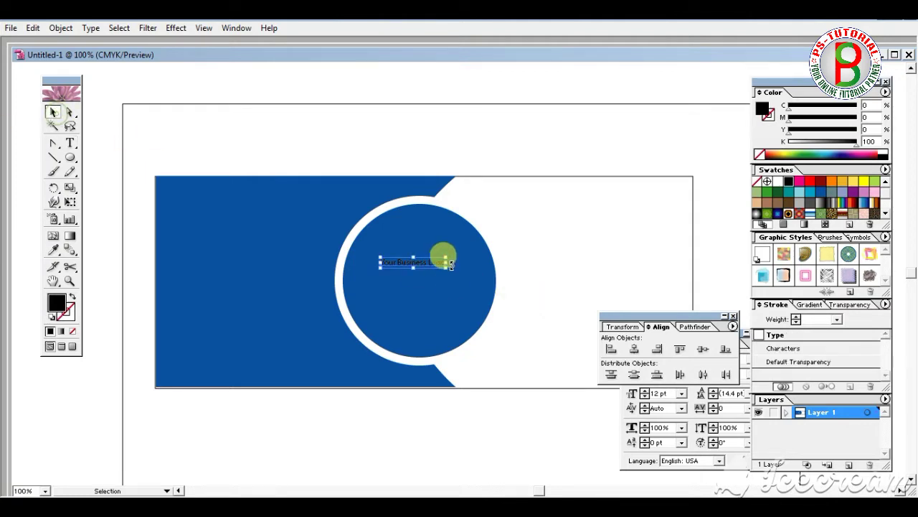
pyautogui.moveTo(441, 257)
pyautogui.mouseDown()
pyautogui.moveTo(467, 268)
pyautogui.moveTo(444, 268)
pyautogui.mouseUp()
pyautogui.click(809, 182)
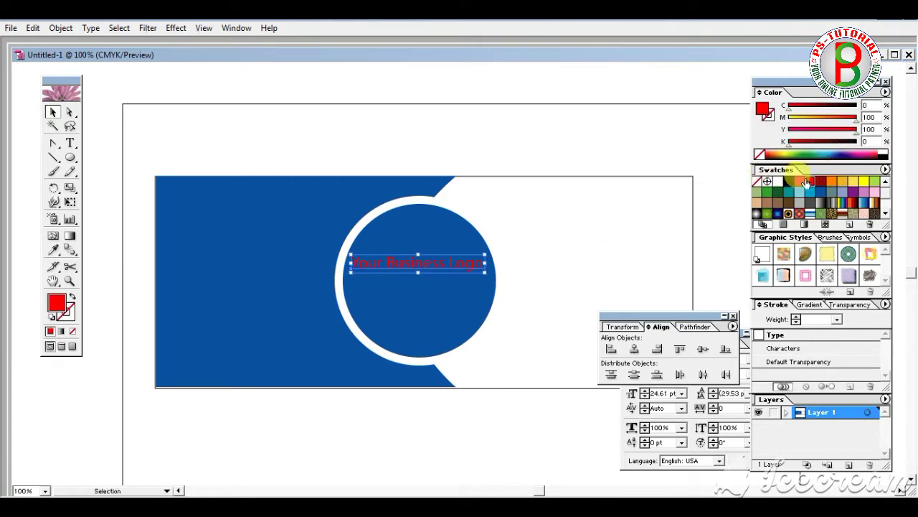
pyautogui.click(843, 181)
pyautogui.click(864, 184)
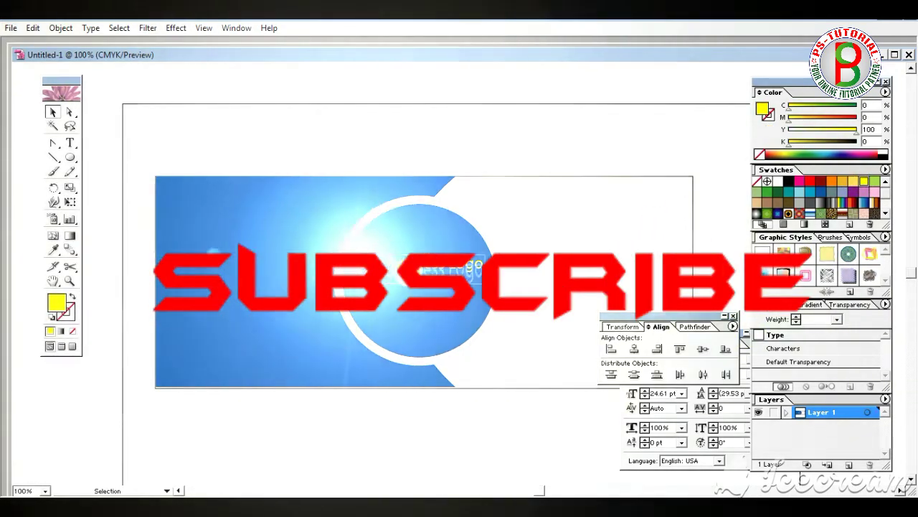
pyautogui.click(492, 225)
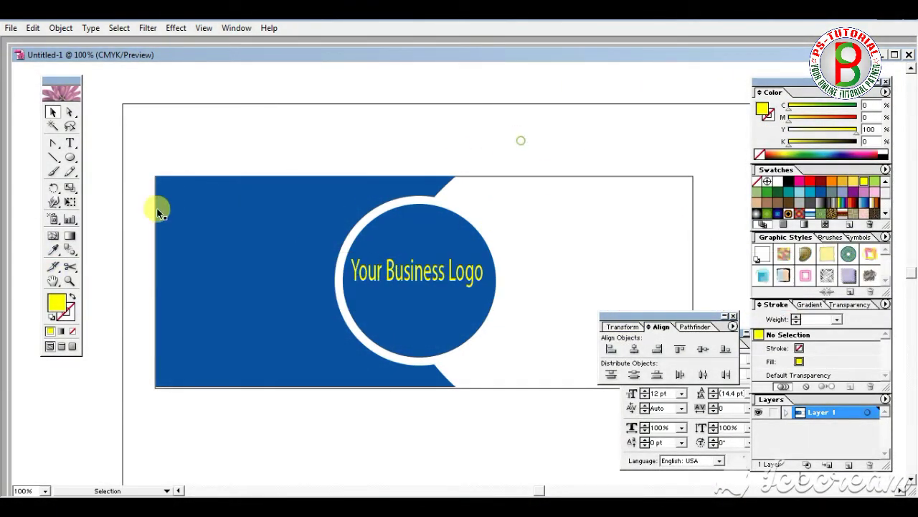
pyautogui.click(70, 145)
pyautogui.write('Business Title')
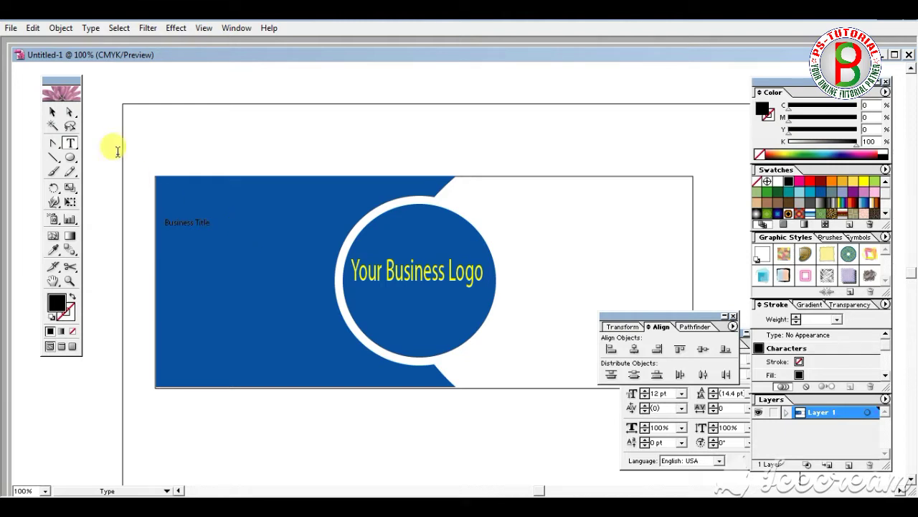
# Make the 'Business Title' text white, enlarge it, and place a copy beneath it
pyautogui.click(52, 112)
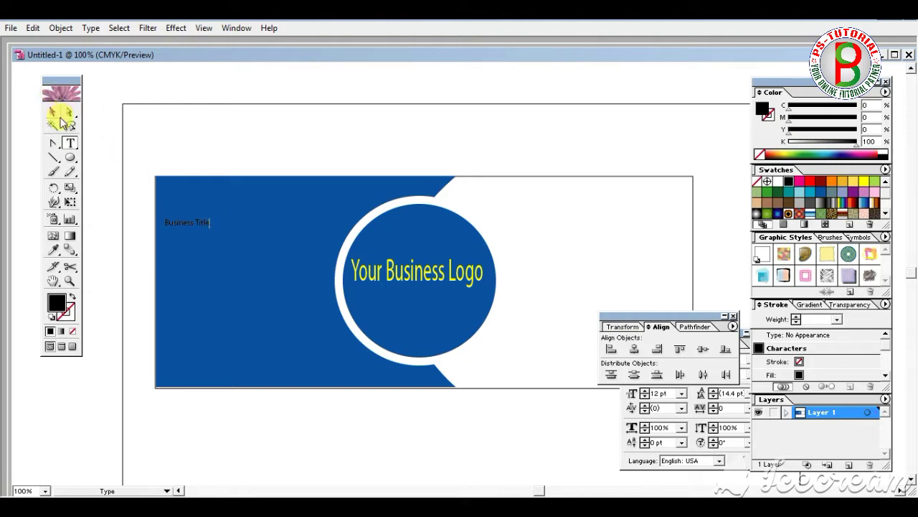
pyautogui.click(813, 182)
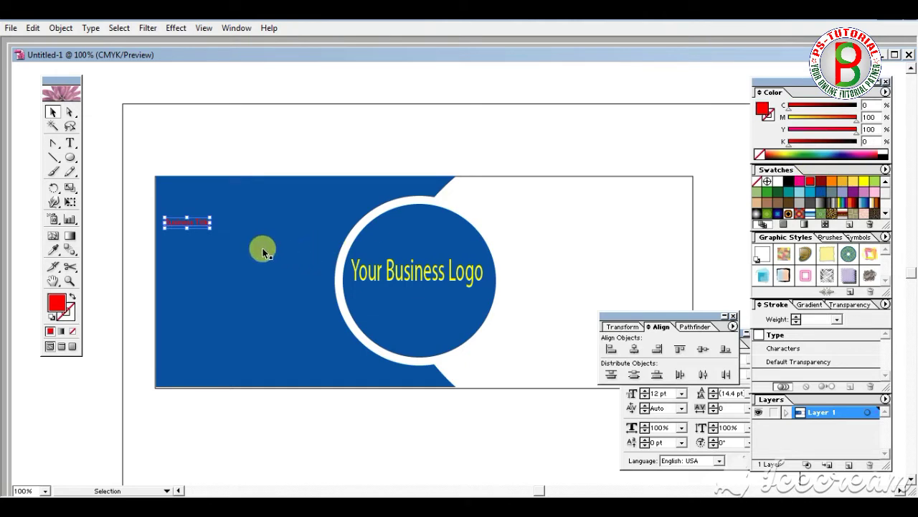
pyautogui.moveTo(209, 222)
pyautogui.mouseDown()
pyautogui.moveTo(283, 228)
pyautogui.moveTo(228, 240)
pyautogui.mouseUp()
pyautogui.click(778, 181)
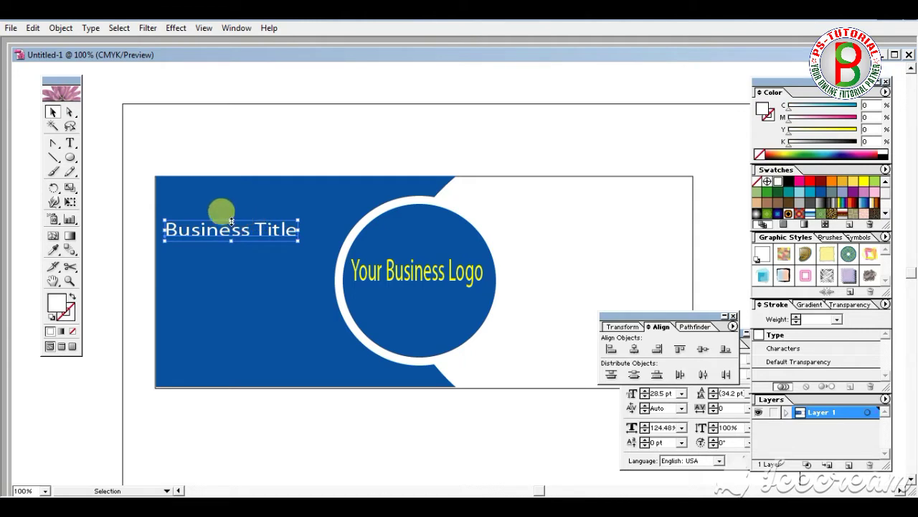
pyautogui.moveTo(231, 221); pyautogui.dragTo(244, 249)
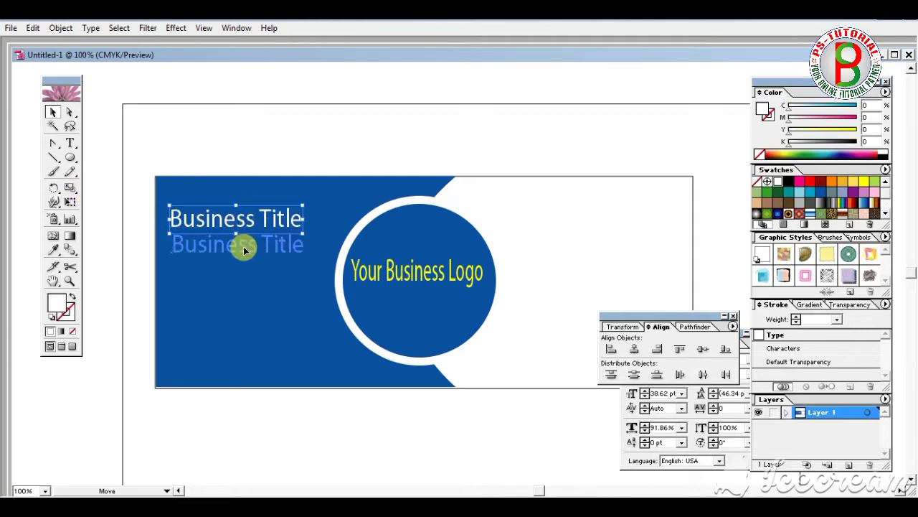
# Retype the copy as 'Business Description' and shrink it below the title
pyautogui.press('t')
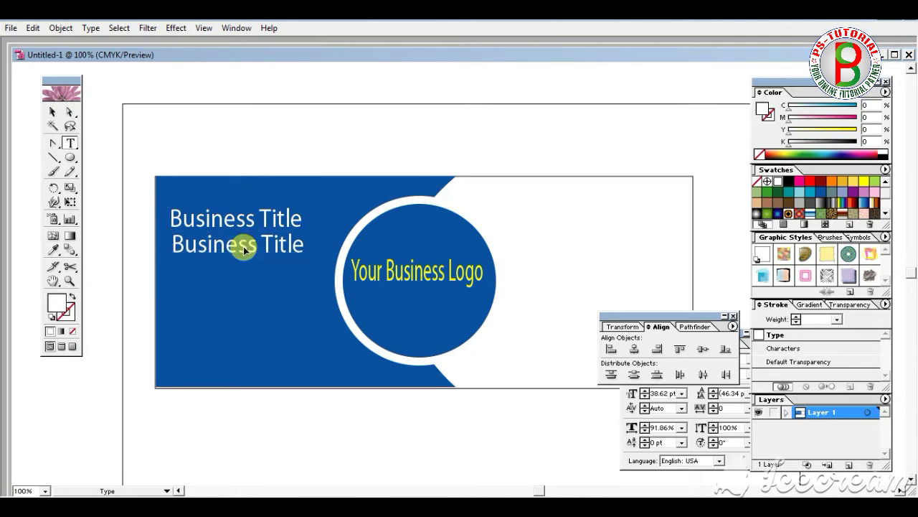
pyautogui.moveTo(261, 244); pyautogui.dragTo(302, 244)
pyautogui.write('S')
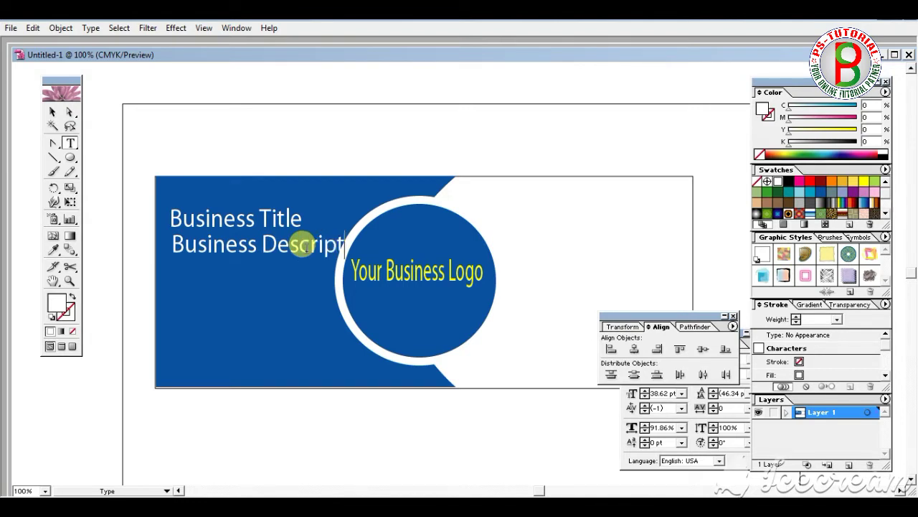
pyautogui.click(53, 111)
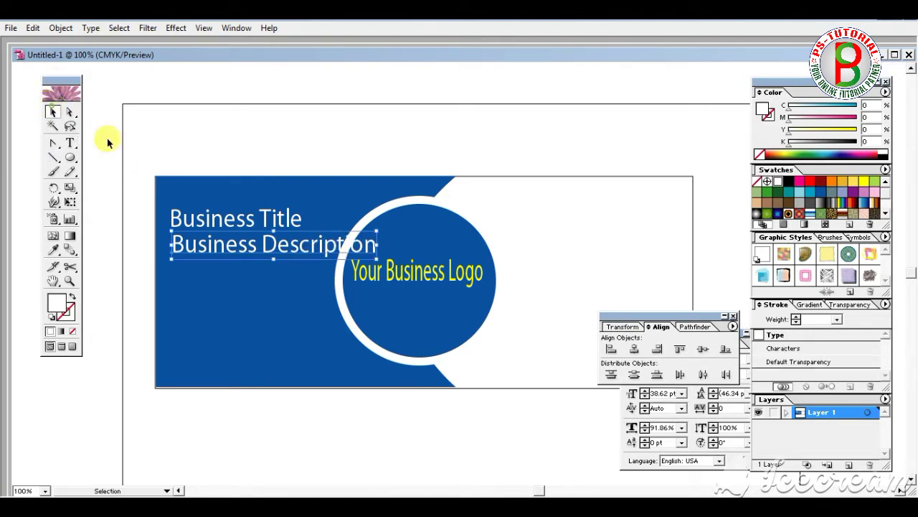
pyautogui.moveTo(378, 244); pyautogui.dragTo(324, 244)
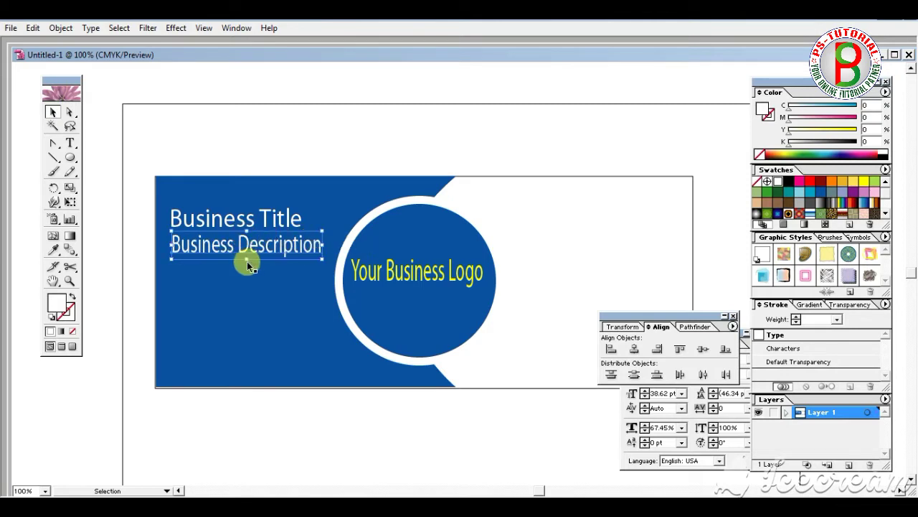
pyautogui.moveTo(246, 258); pyautogui.dragTo(248, 246)
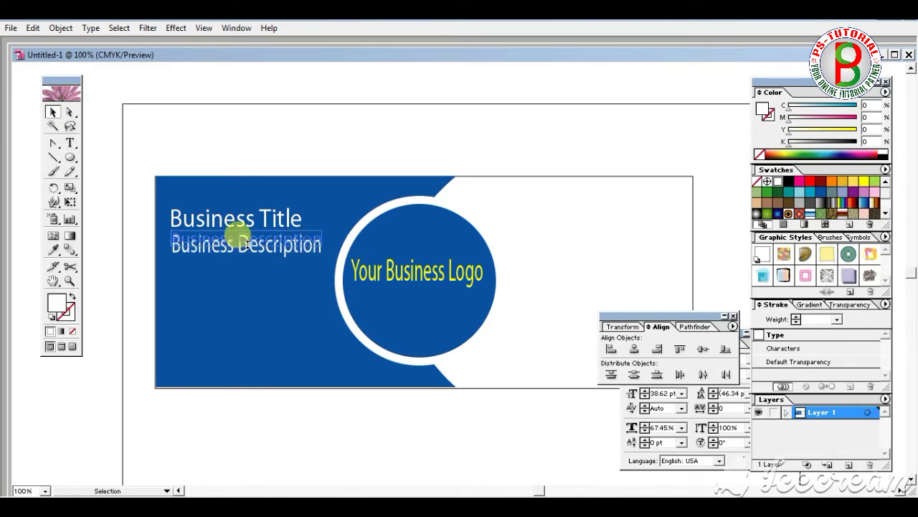
pyautogui.click(304, 201)
pyautogui.click(348, 145)
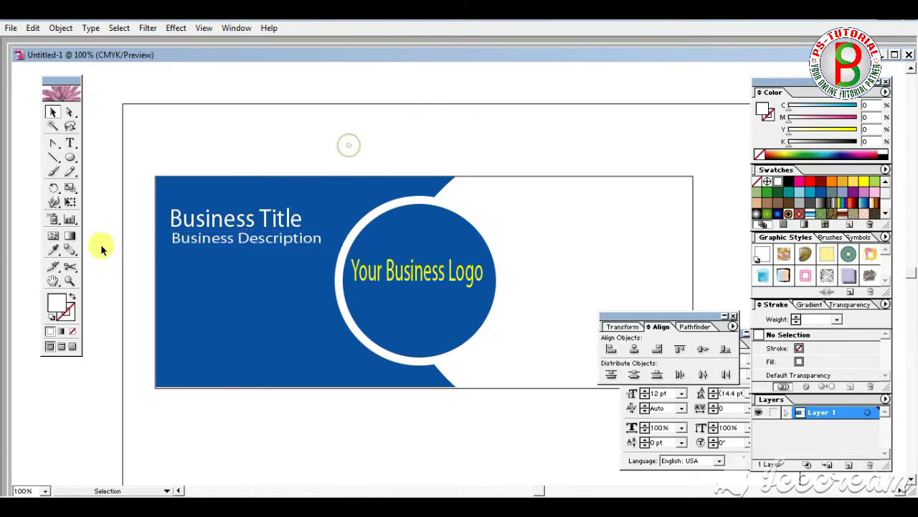
pyautogui.click(69, 146)
# Add a 'Here Contact information' text box below the description, white at 30 pt
pyautogui.moveTo(180, 276)
pyautogui.mouseDown()
pyautogui.moveTo(306, 368)
pyautogui.moveTo(323, 363)
pyautogui.mouseUp()
pyautogui.write('Here Contact Information')
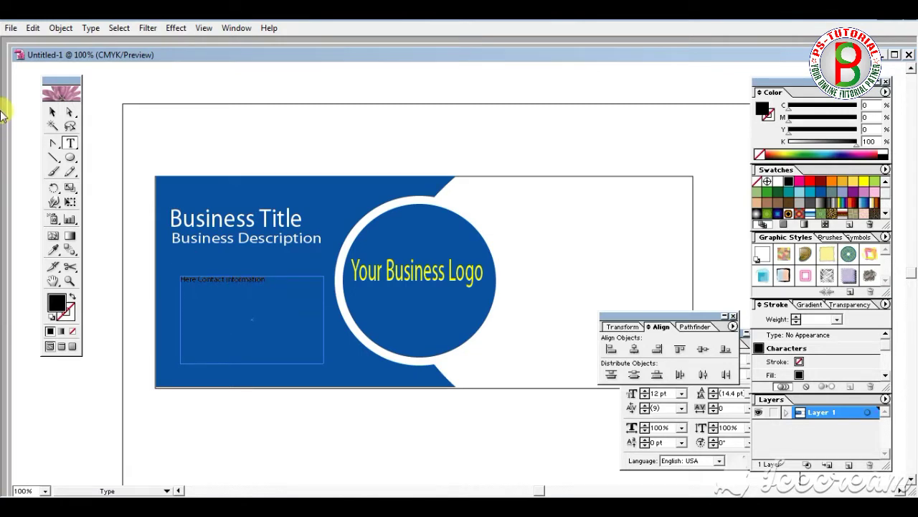
pyautogui.click(53, 112)
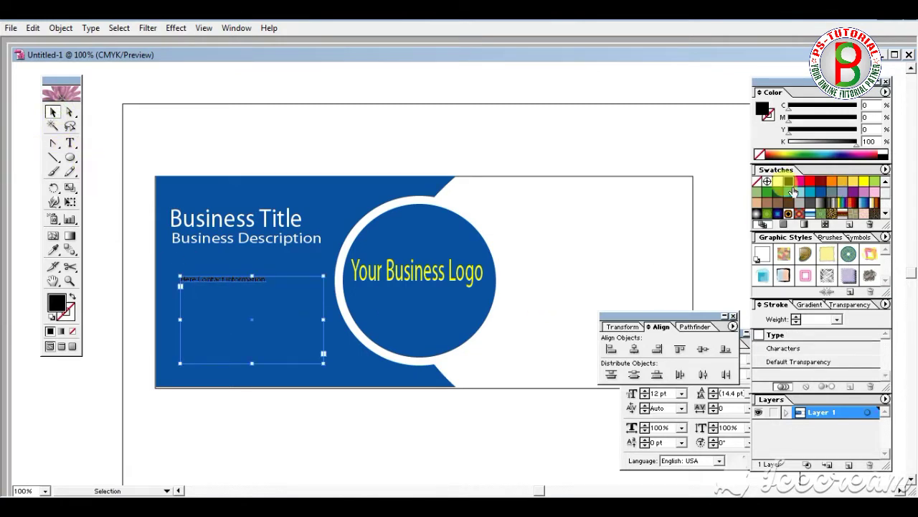
pyautogui.click(779, 183)
pyautogui.click(652, 393)
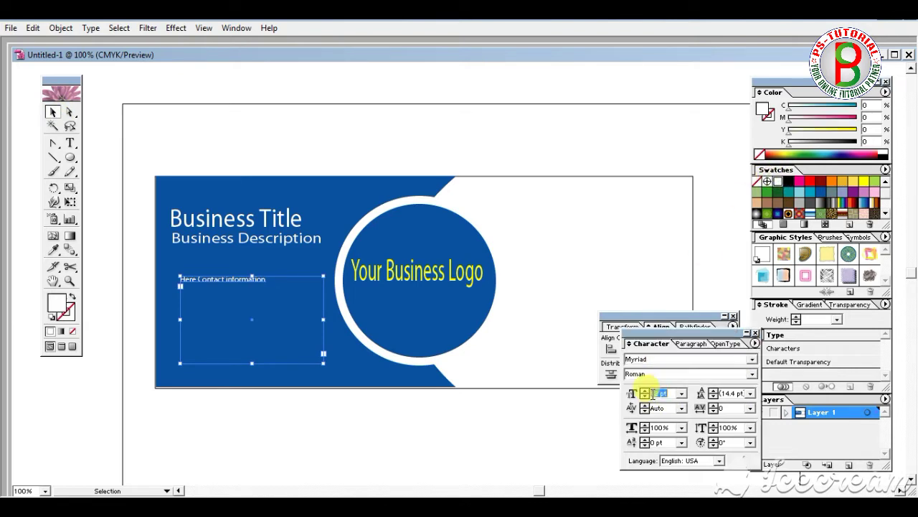
pyautogui.write('30')
pyautogui.press('Return')
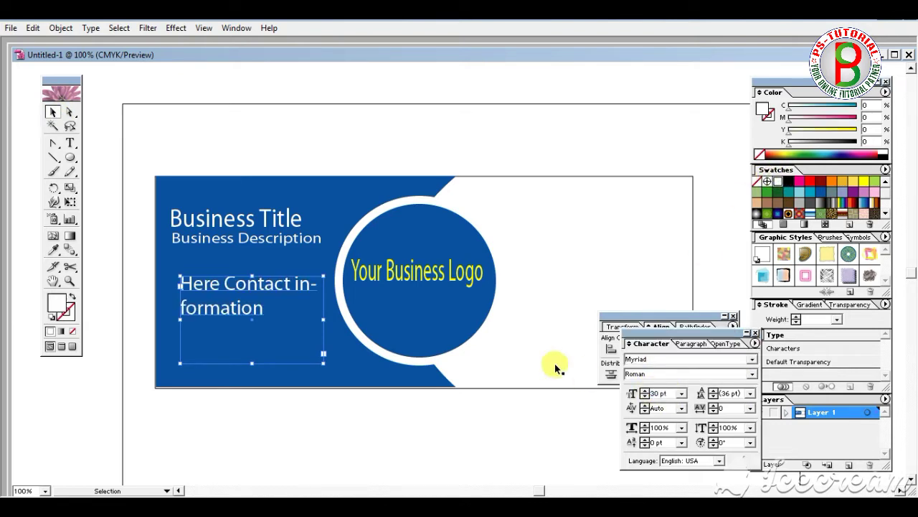
pyautogui.click(158, 131)
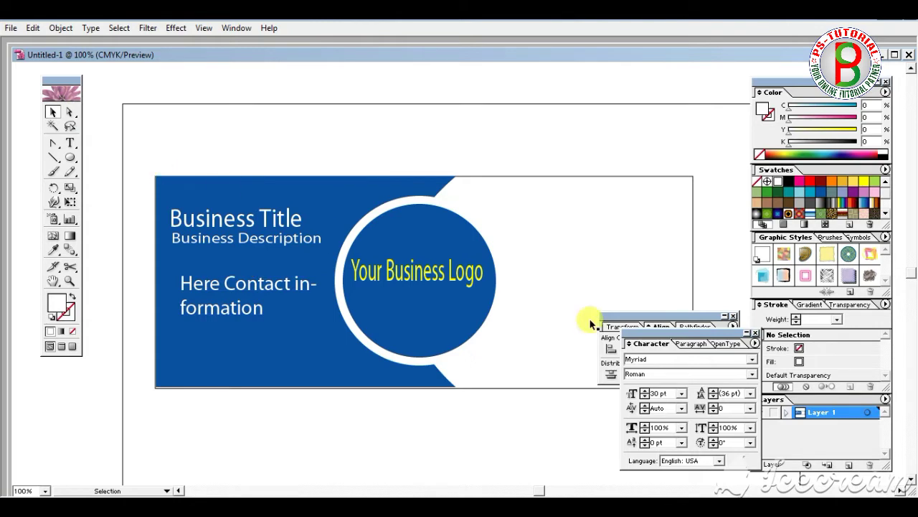
pyautogui.click(646, 273)
pyautogui.click(460, 315)
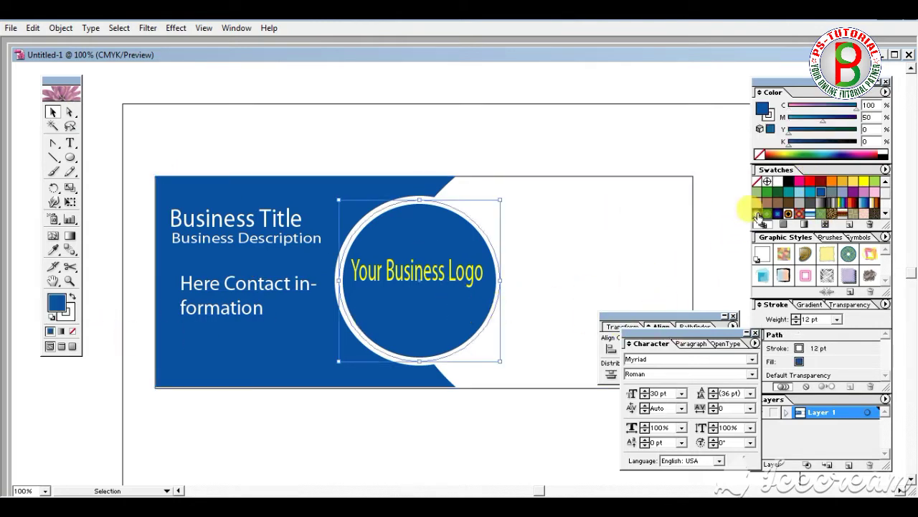
# Try several swatches and settle on a cyan (C100) fill for the logo circle
pyautogui.click(809, 181)
pyautogui.click(843, 180)
pyautogui.click(860, 181)
pyautogui.click(809, 181)
pyautogui.click(798, 192)
pyautogui.click(809, 192)
pyautogui.click(818, 203)
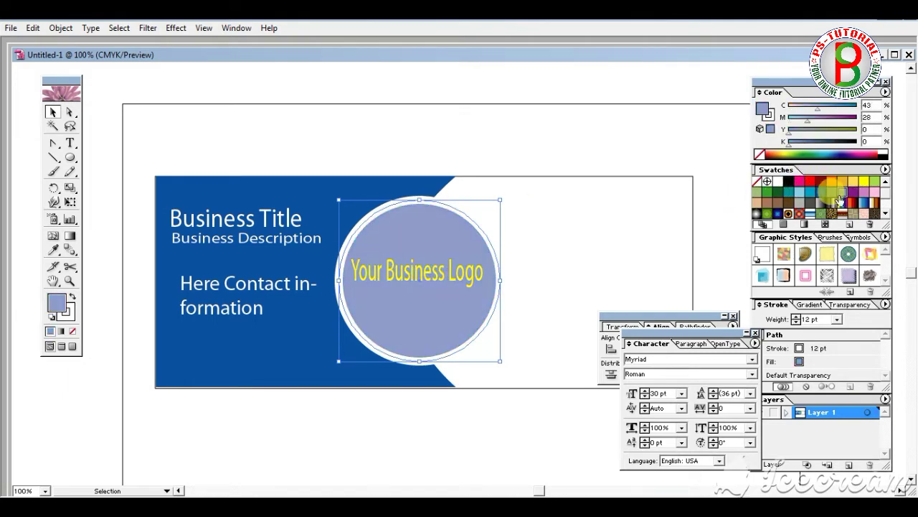
pyautogui.click(810, 192)
pyautogui.click(566, 154)
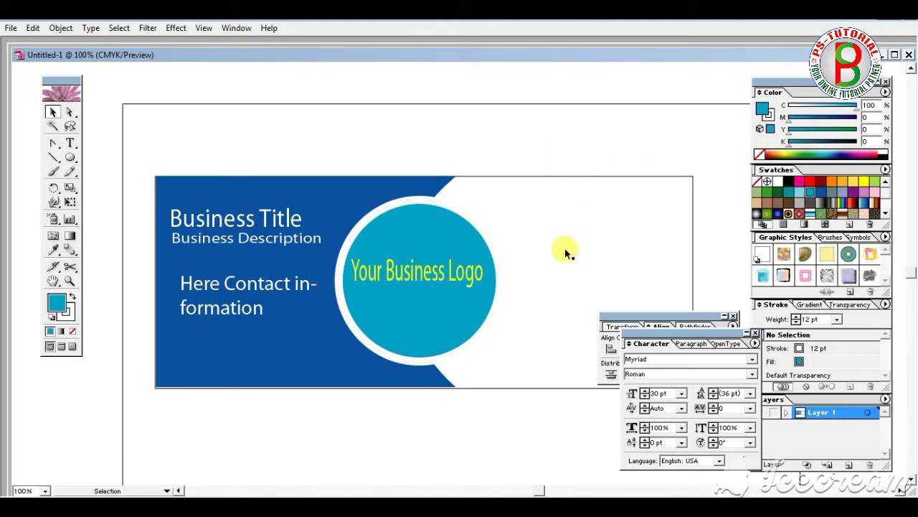
pyautogui.moveTo(520, 244); pyautogui.dragTo(438, 196)
pyautogui.moveTo(493, 264); pyautogui.dragTo(481, 222)
pyautogui.click(329, 185)
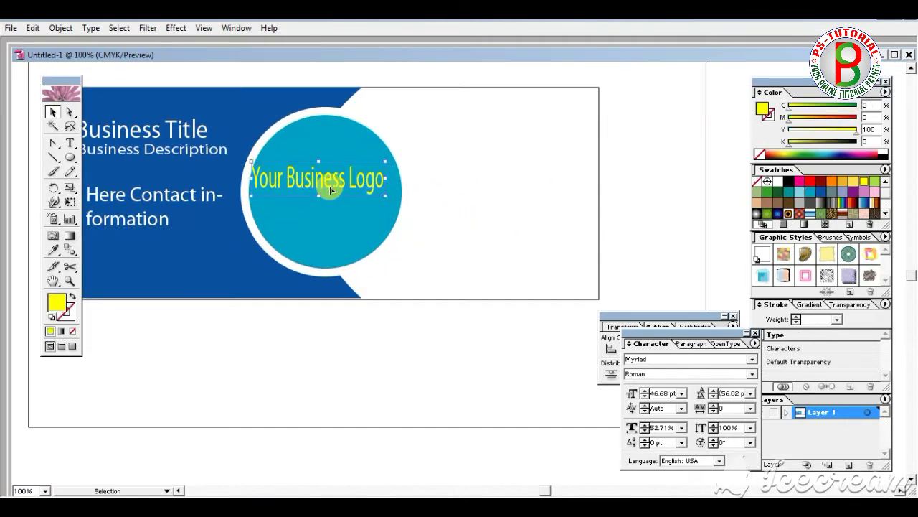
# Nudge the logo text right and colour it magenta (M100) after trying other swatches
pyautogui.moveTo(340, 192); pyautogui.dragTo(348, 195)
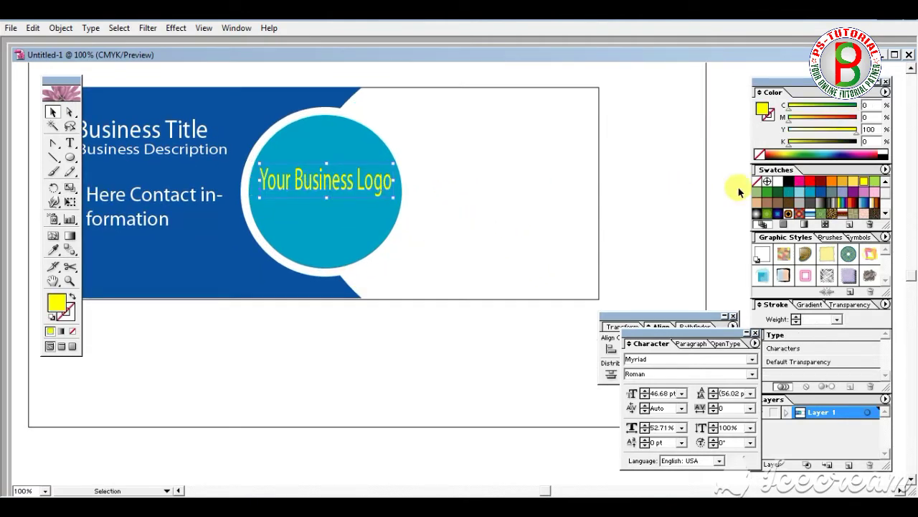
pyautogui.click(802, 183)
pyautogui.click(814, 185)
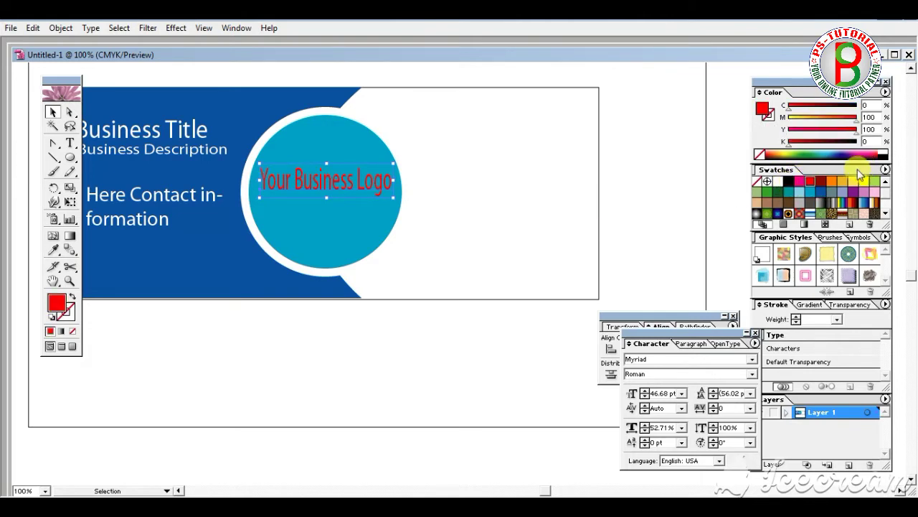
pyautogui.click(786, 195)
pyautogui.click(767, 192)
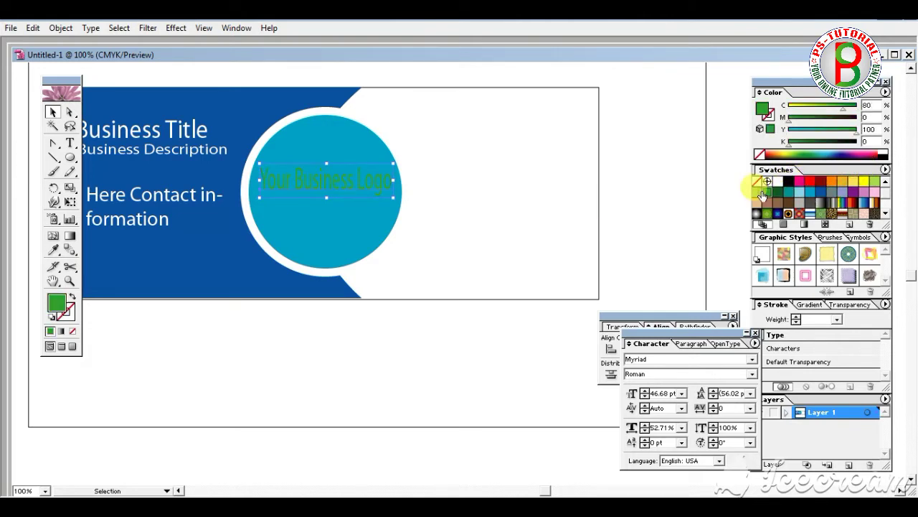
pyautogui.click(779, 182)
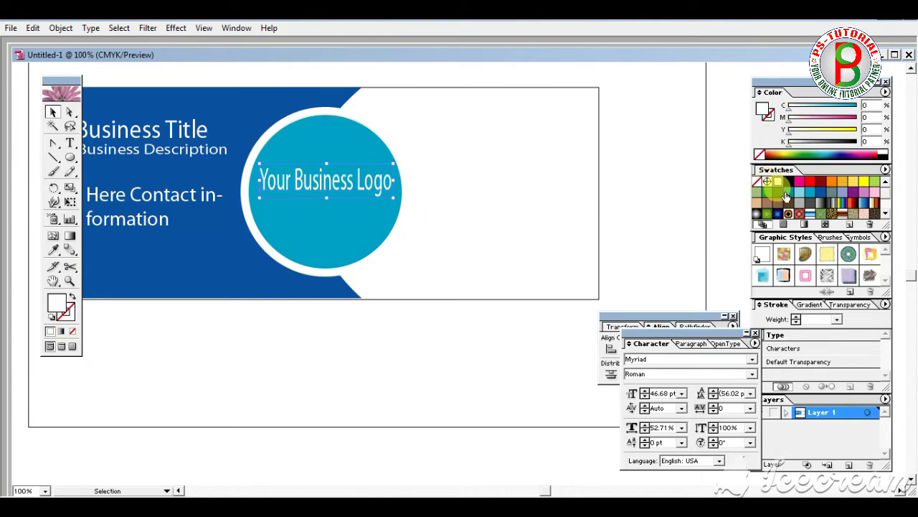
pyautogui.click(801, 181)
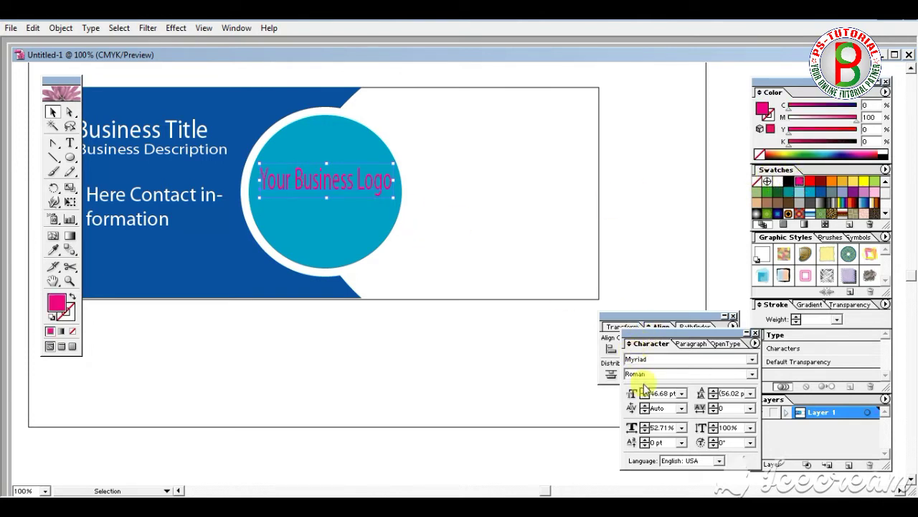
# Make the logo text bold and condense it horizontally to fit inside the circle
pyautogui.click(750, 374)
pyautogui.click(675, 405)
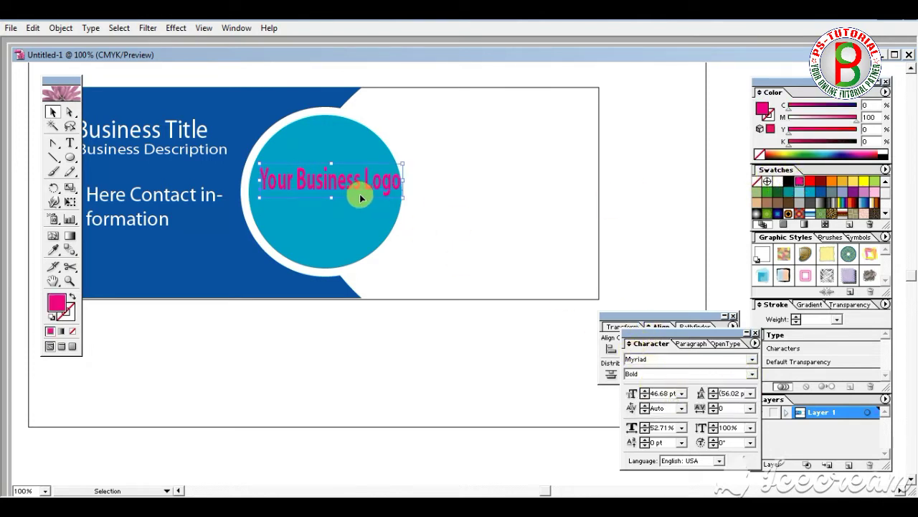
pyautogui.moveTo(406, 183); pyautogui.dragTo(390, 183)
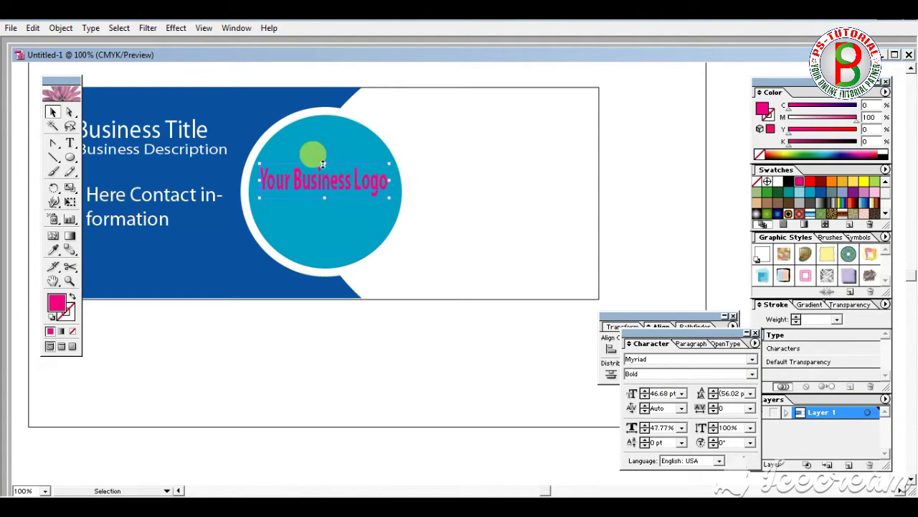
pyautogui.click(646, 128)
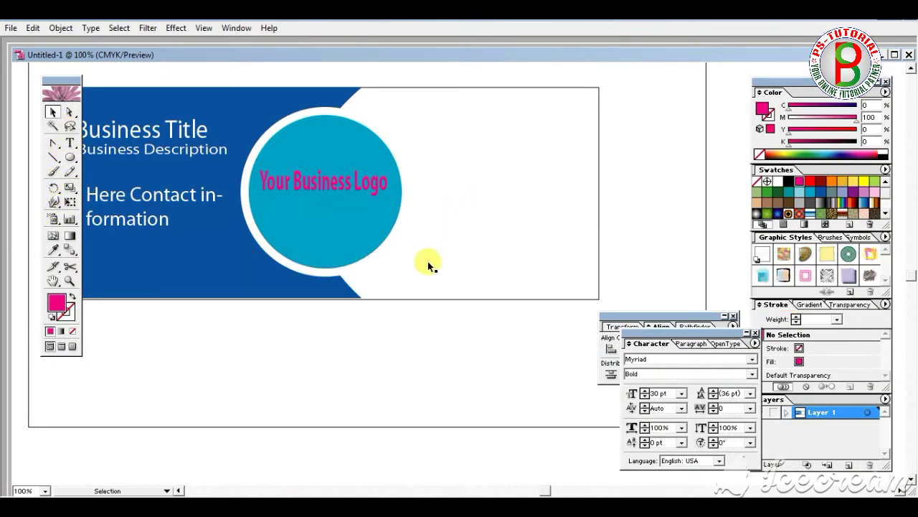
pyautogui.moveTo(70, 114)
pyautogui.mouseDown()
pyautogui.moveTo(86, 128)
pyautogui.moveTo(65, 147)
pyautogui.moveTo(74, 151)
pyautogui.mouseUp()
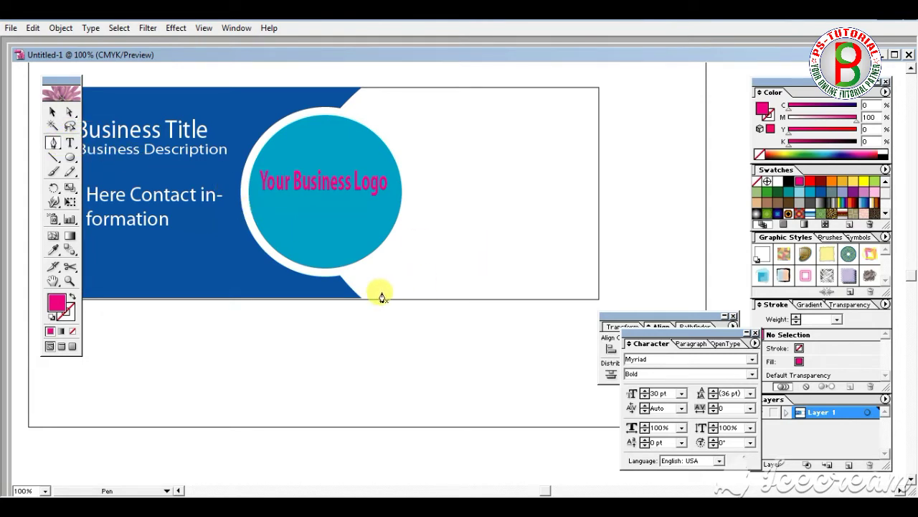
# Pen a wavy curve from the card's bottom edge up to its top-right edge
pyautogui.moveTo(388, 301); pyautogui.dragTo(543, 205)
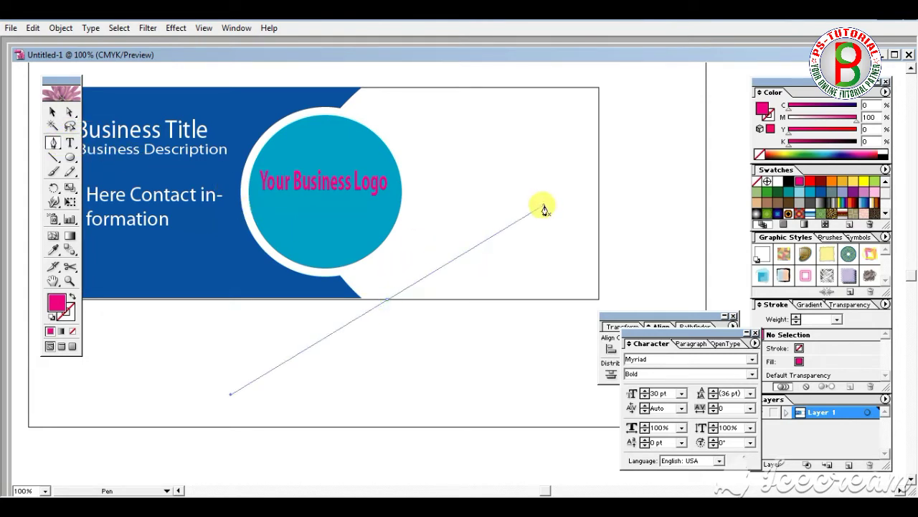
pyautogui.keyDown('ctrl'); pyautogui.click(439, 256); pyautogui.keyUp('ctrl')
pyautogui.click(400, 297)
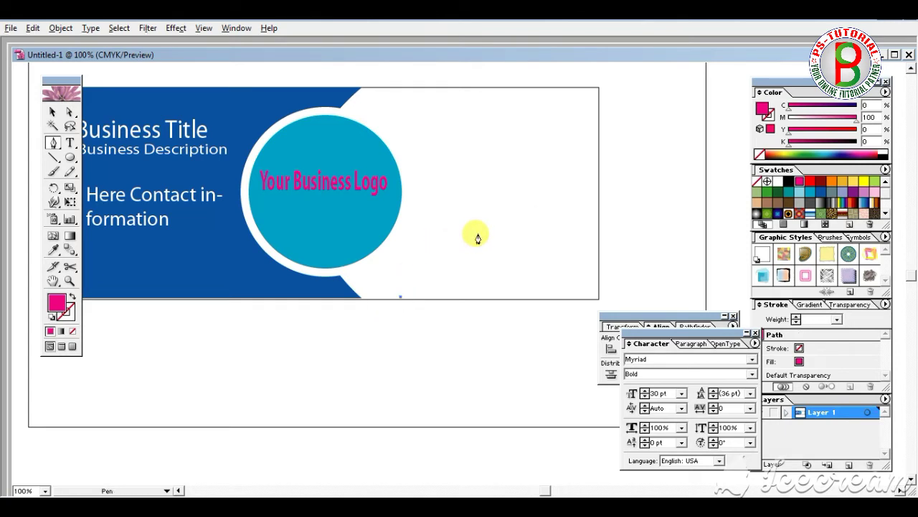
pyautogui.moveTo(474, 233); pyautogui.dragTo(522, 240)
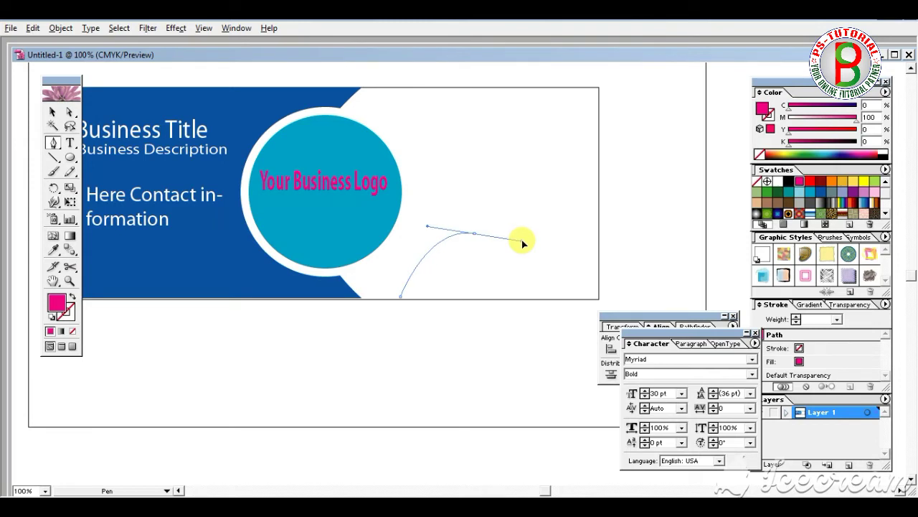
pyautogui.moveTo(534, 173); pyautogui.dragTo(565, 174)
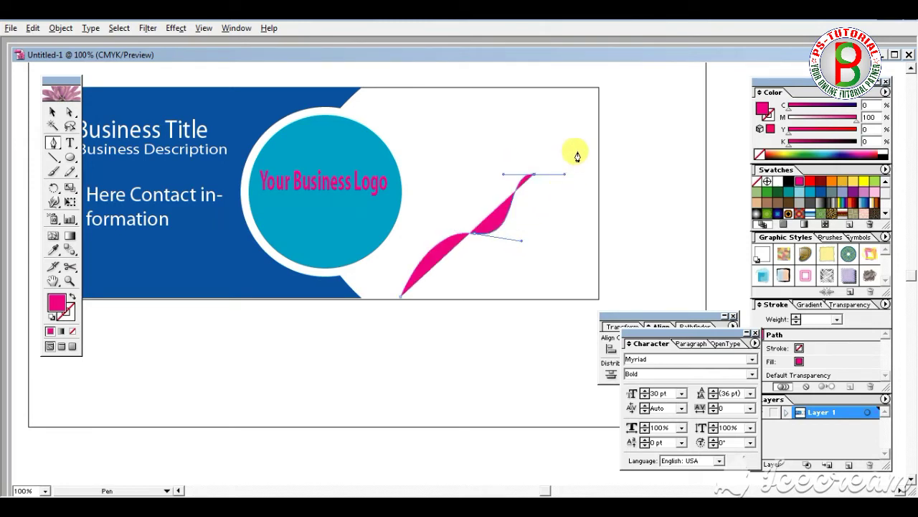
pyautogui.hotkey('ctrl', 'z')
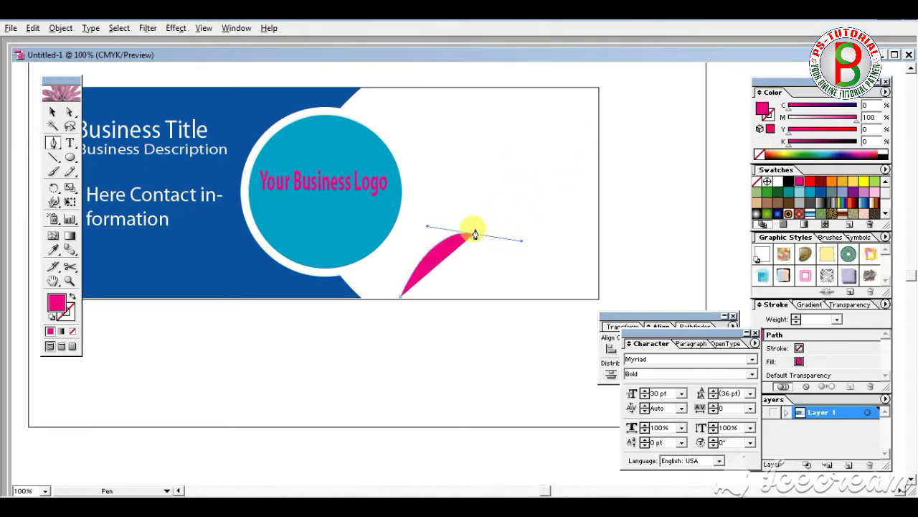
pyautogui.moveTo(551, 187); pyautogui.dragTo(562, 143)
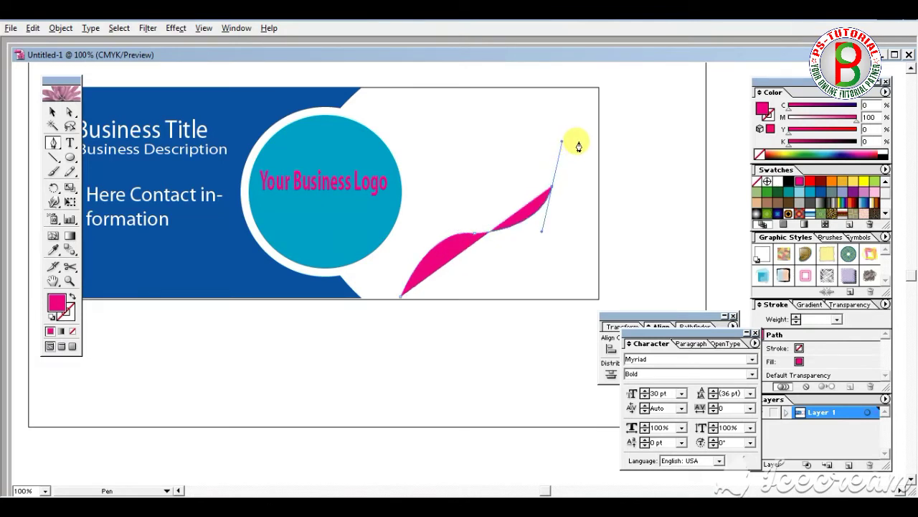
pyautogui.moveTo(574, 155); pyautogui.dragTo(595, 150)
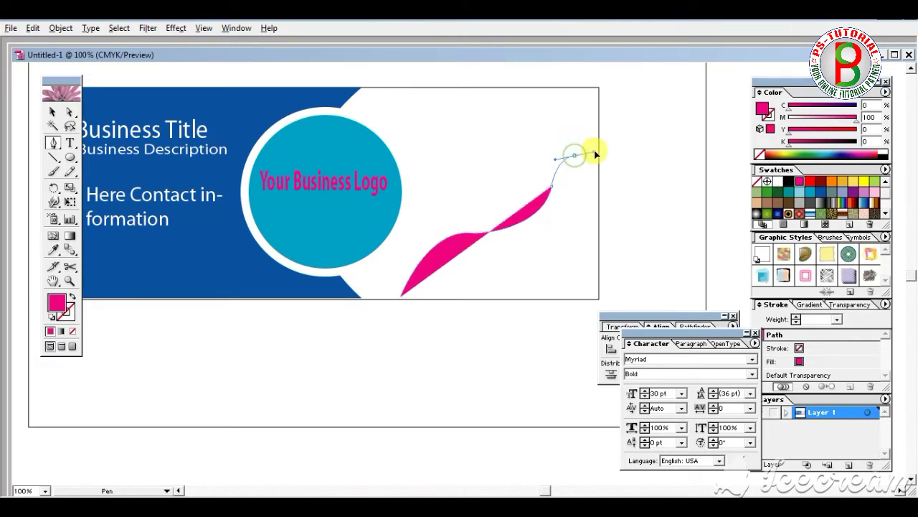
pyautogui.click(574, 155)
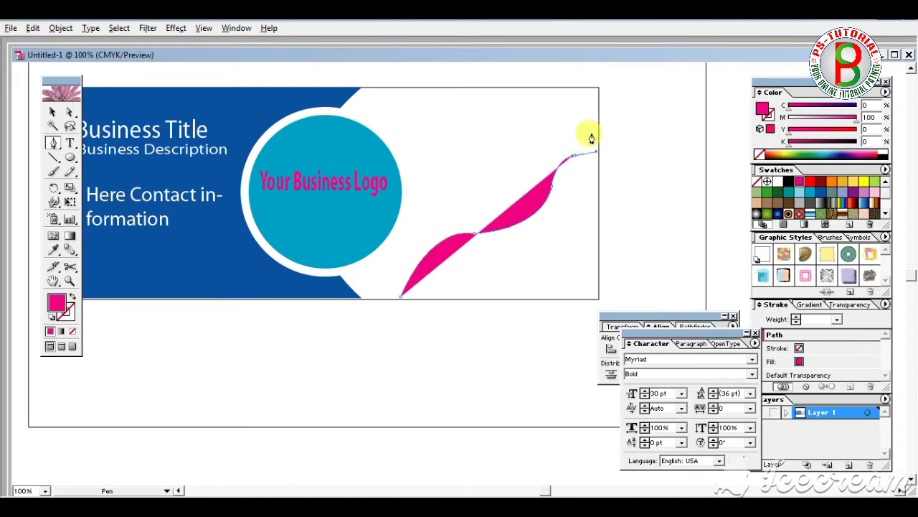
pyautogui.click(574, 157)
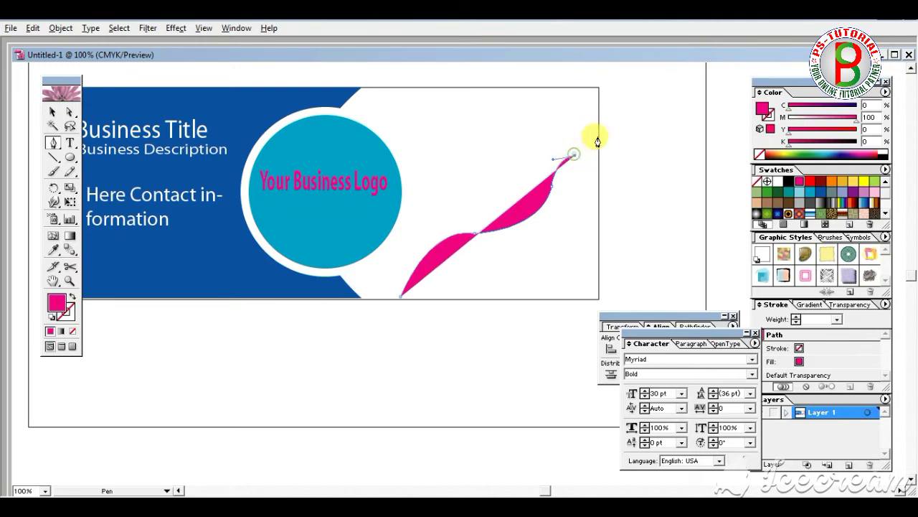
pyautogui.moveTo(599, 117); pyautogui.dragTo(595, 80)
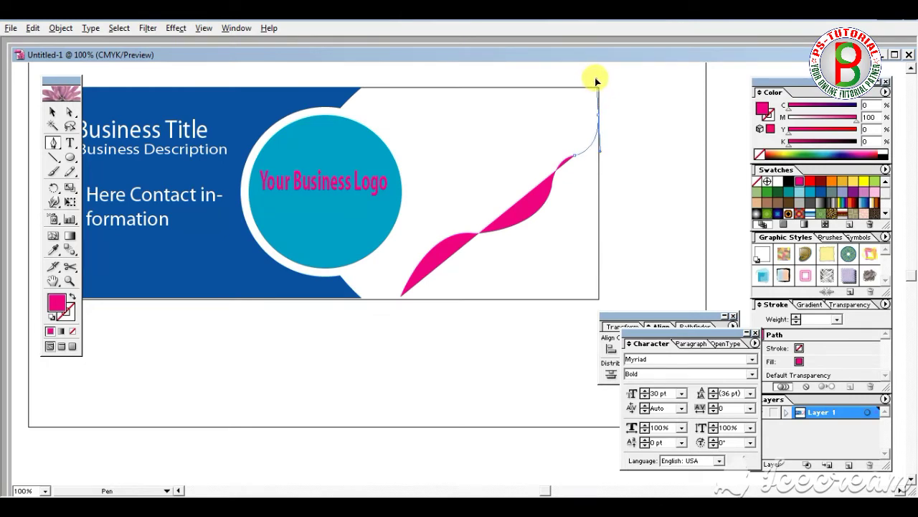
pyautogui.moveTo(595, 80); pyautogui.dragTo(596, 79)
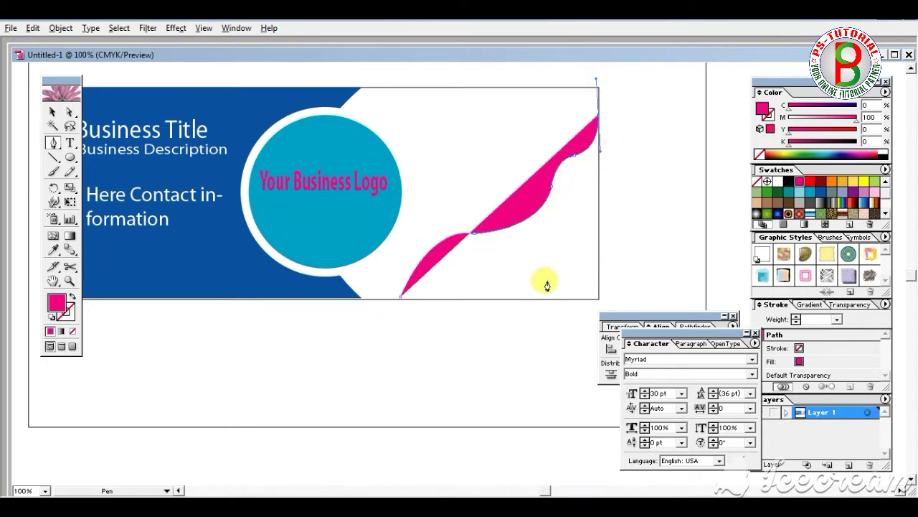
# Close the wave at the bottom-right corner and fill it grey-teal (C30 K43)
pyautogui.click(599, 299)
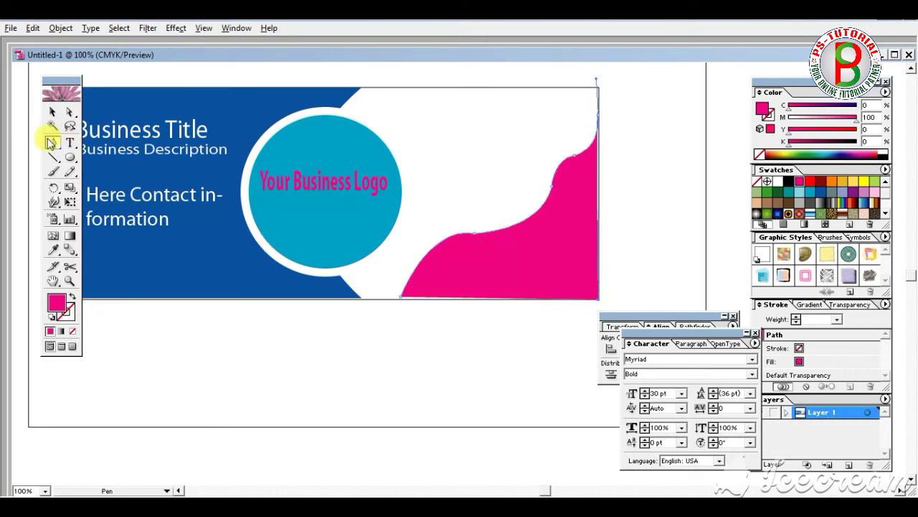
pyautogui.hotkey('ctrl', 'z')
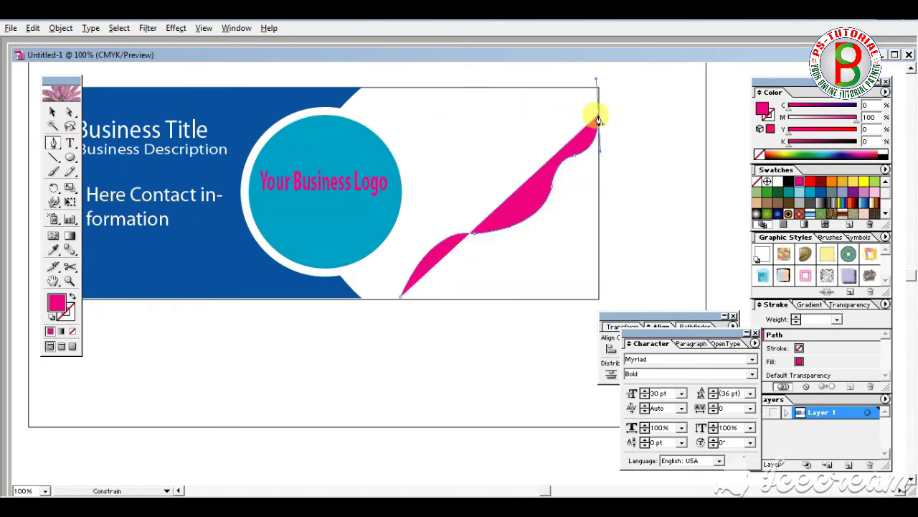
pyautogui.hotkey('ctrl', 'z')
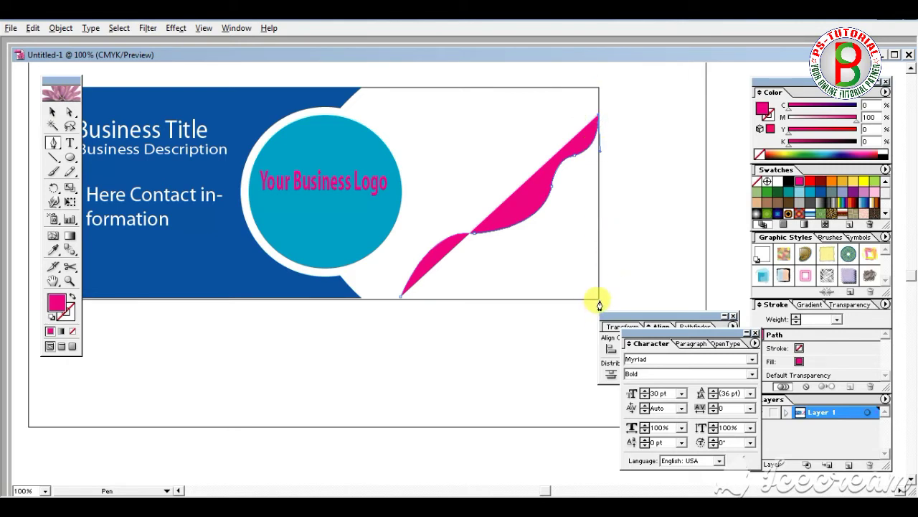
pyautogui.click(598, 299)
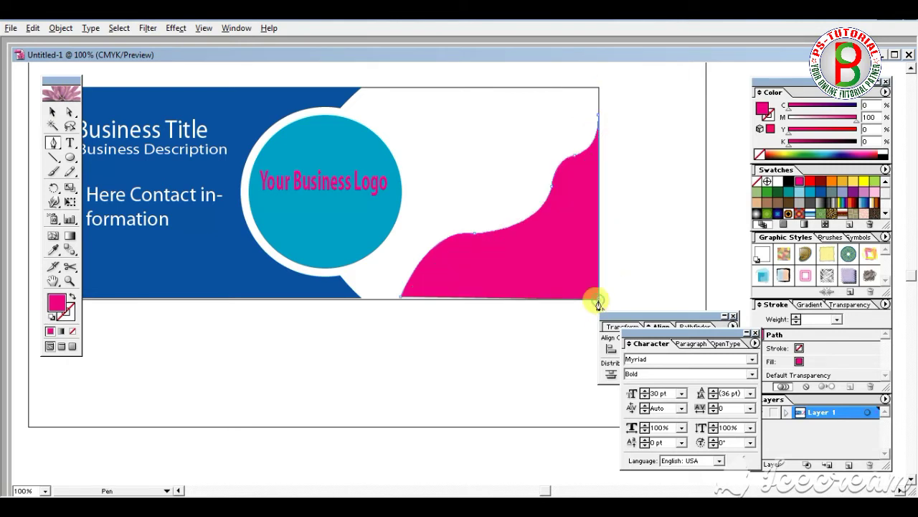
pyautogui.click(400, 300)
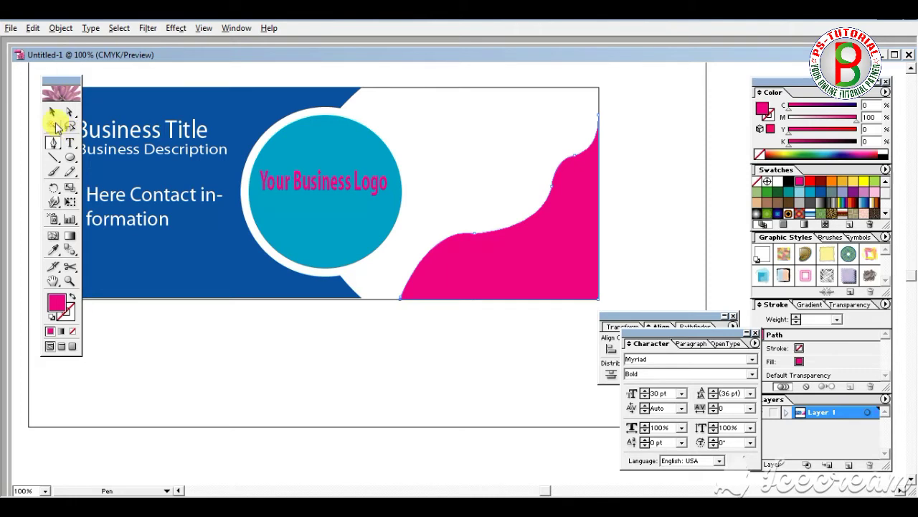
pyautogui.click(53, 113)
pyautogui.click(548, 231)
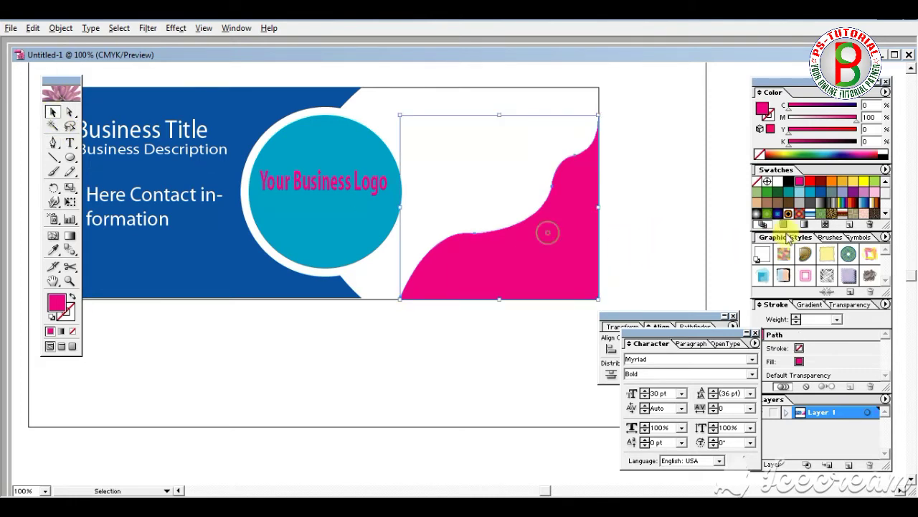
pyautogui.click(798, 205)
pyautogui.click(832, 194)
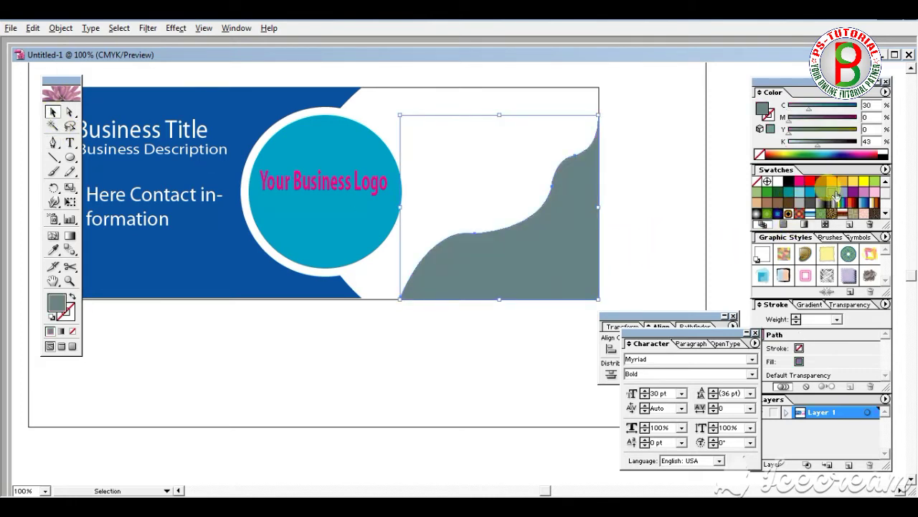
# Fill the wave shape with a flat light grey after trying black and a gradient
pyautogui.click(687, 192)
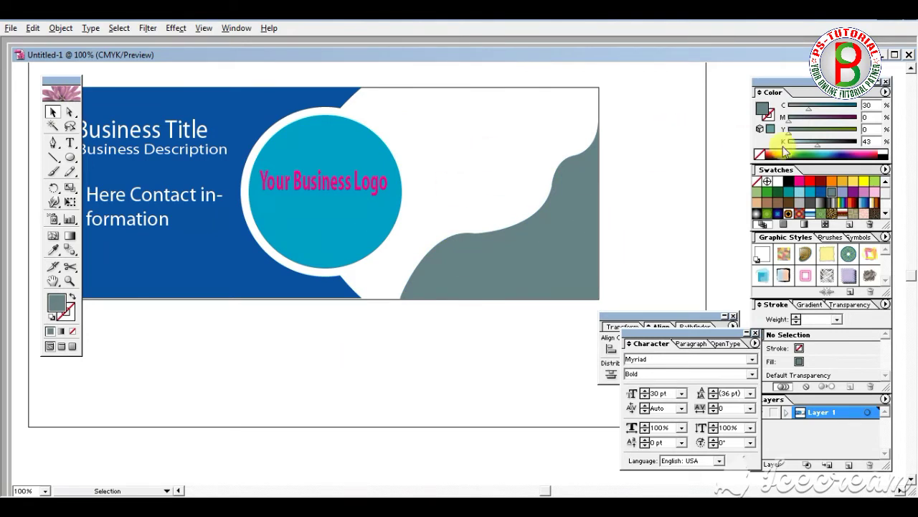
pyautogui.click(766, 192)
pyautogui.click(768, 181)
pyautogui.click(533, 226)
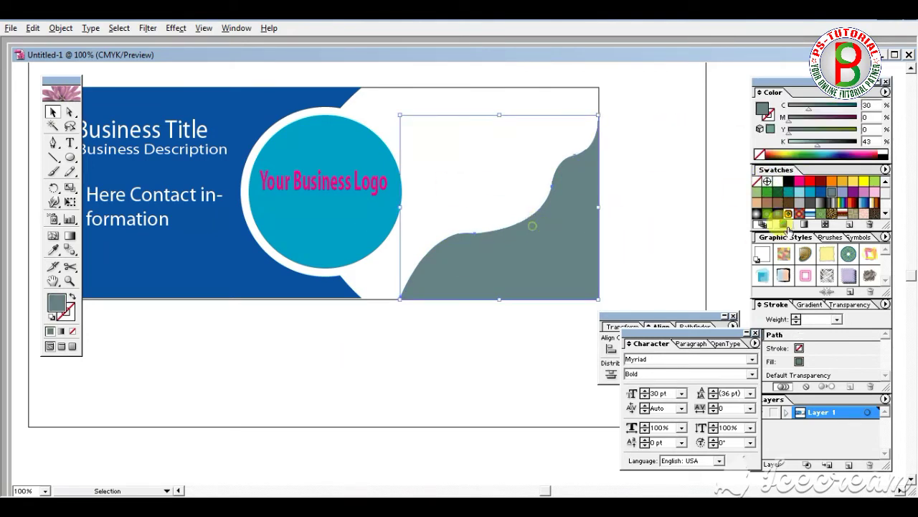
pyautogui.click(827, 208)
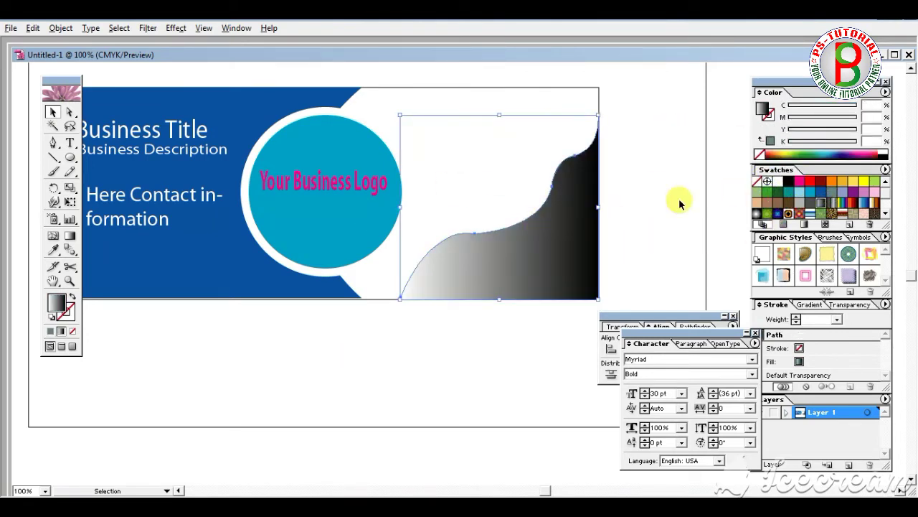
pyautogui.click(801, 211)
# Start a new line of text in the white area above the wave
pyautogui.click(693, 192)
pyautogui.click(66, 150)
pyautogui.click(415, 130)
pyautogui.write('Business type pict')
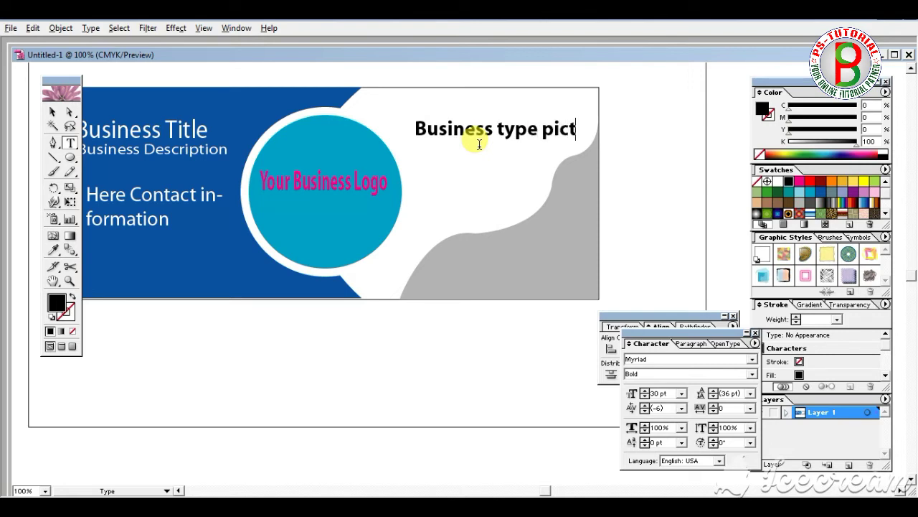
# Finish typing 'Business type picture', then condense, enlarge and place it at the card's top right
pyautogui.write('ure')
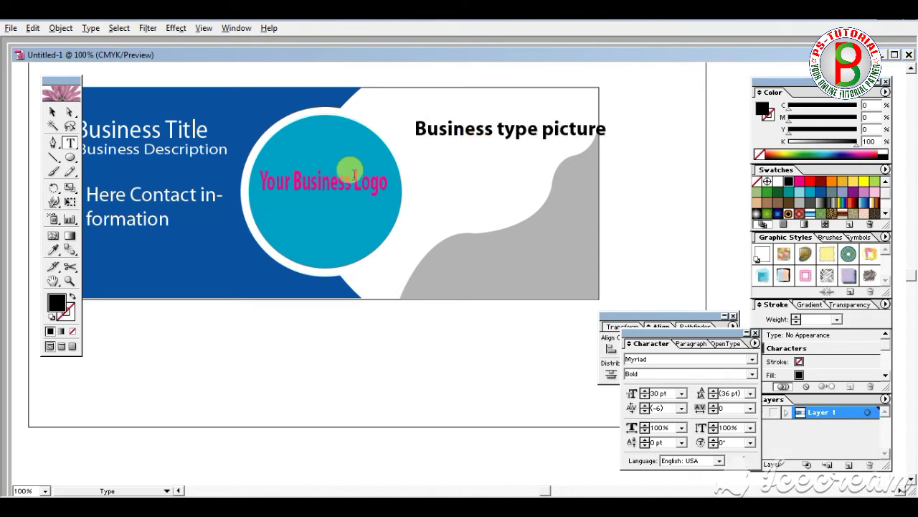
pyautogui.click(52, 112)
pyautogui.moveTo(607, 130); pyautogui.dragTo(580, 129)
pyautogui.moveTo(525, 130)
pyautogui.mouseDown()
pyautogui.moveTo(510, 115)
pyautogui.moveTo(484, 139)
pyautogui.mouseUp()
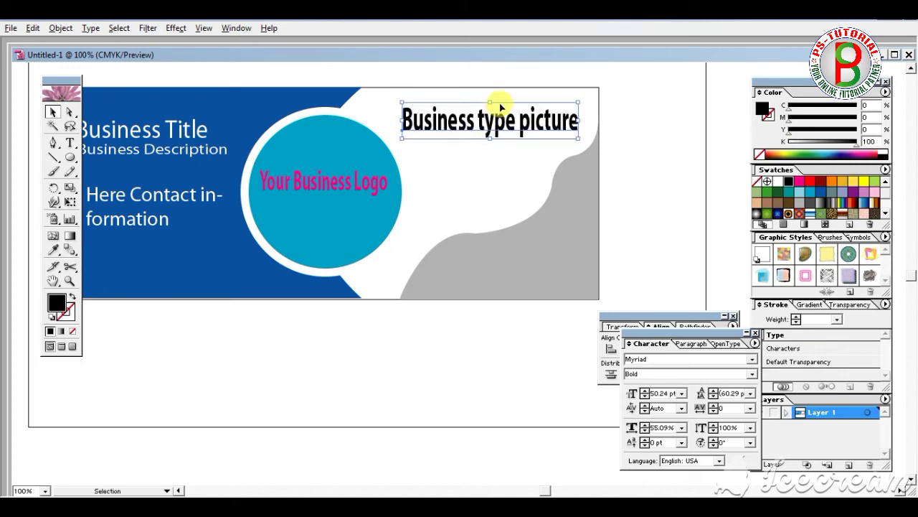
pyautogui.click(631, 120)
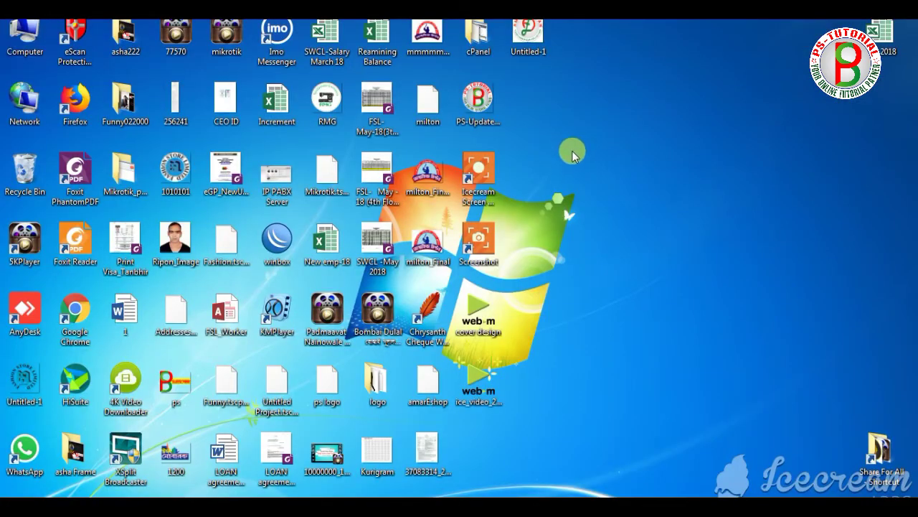
pyautogui.click(478, 106)
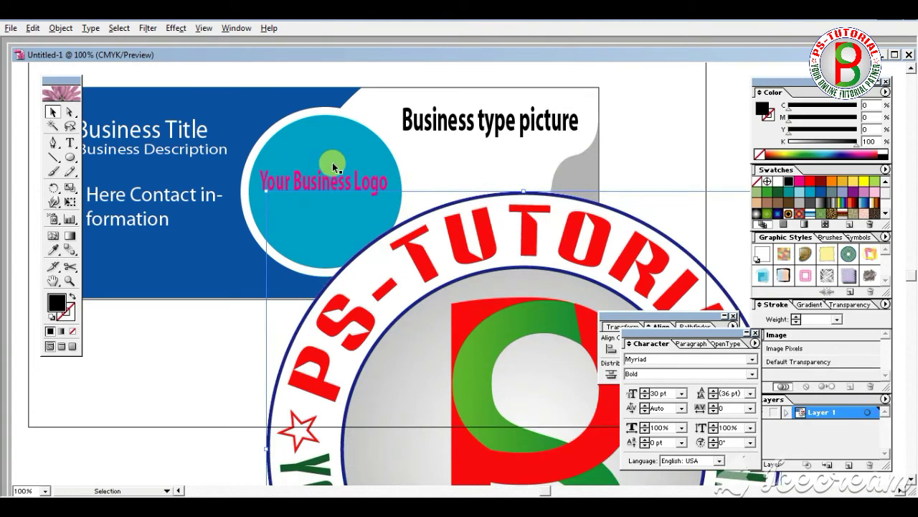
# Delete the 'Your Business Logo' placeholder text from the blue circle
pyautogui.click(361, 199)
pyautogui.click(348, 187)
pyautogui.press('Delete')
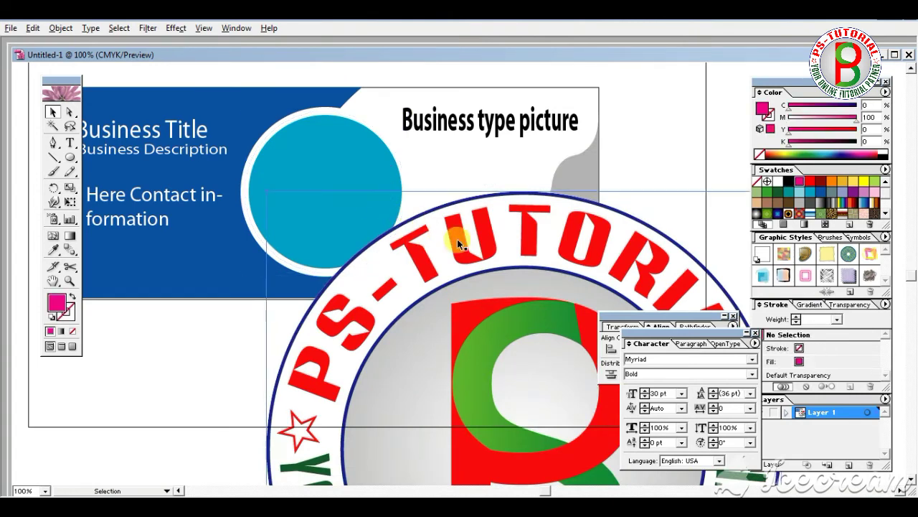
# Move the PS-TUTORIAL logo image into the blue circle and scale it to fill it
pyautogui.moveTo(494, 175); pyautogui.dragTo(381, 114)
pyautogui.moveTo(122, 112); pyautogui.dragTo(326, 313)
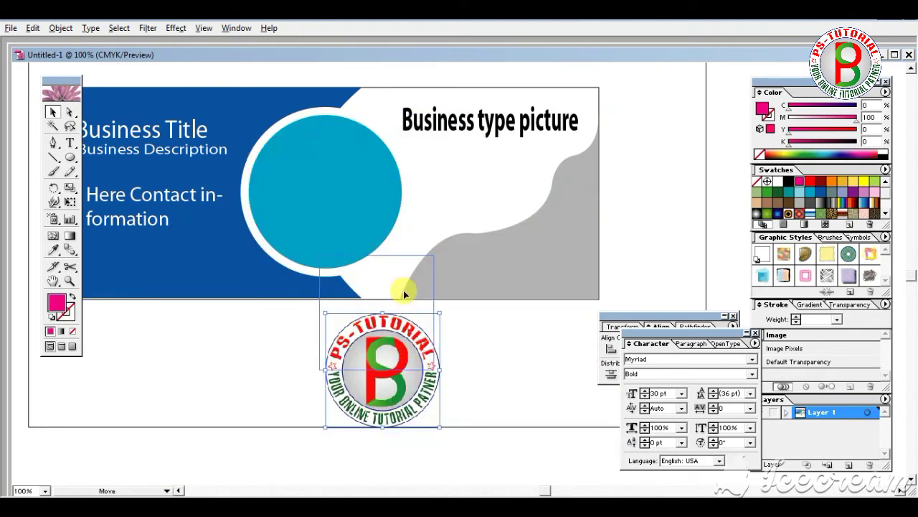
pyautogui.moveTo(404, 294); pyautogui.dragTo(362, 183)
pyautogui.moveTo(378, 249)
pyautogui.mouseDown()
pyautogui.moveTo(364, 243)
pyautogui.moveTo(396, 261)
pyautogui.mouseUp()
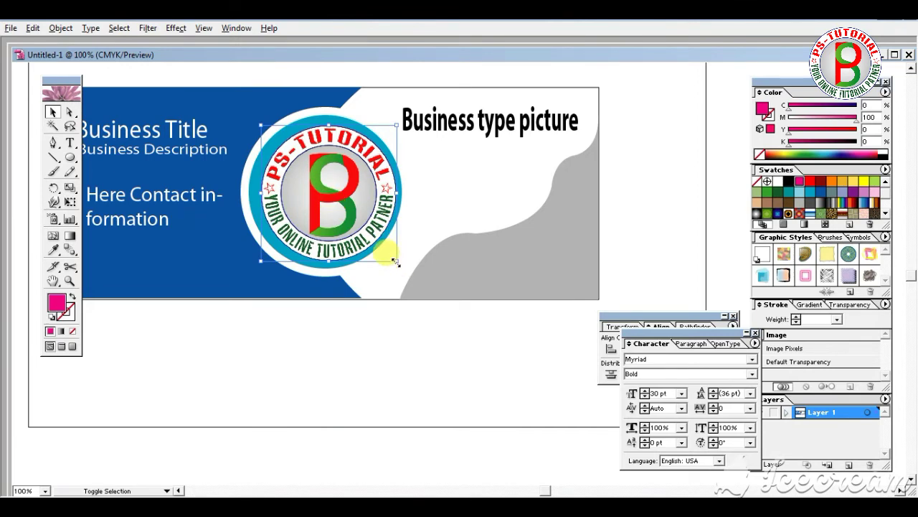
pyautogui.moveTo(397, 260); pyautogui.dragTo(404, 267)
pyautogui.moveTo(355, 186); pyautogui.dragTo(351, 190)
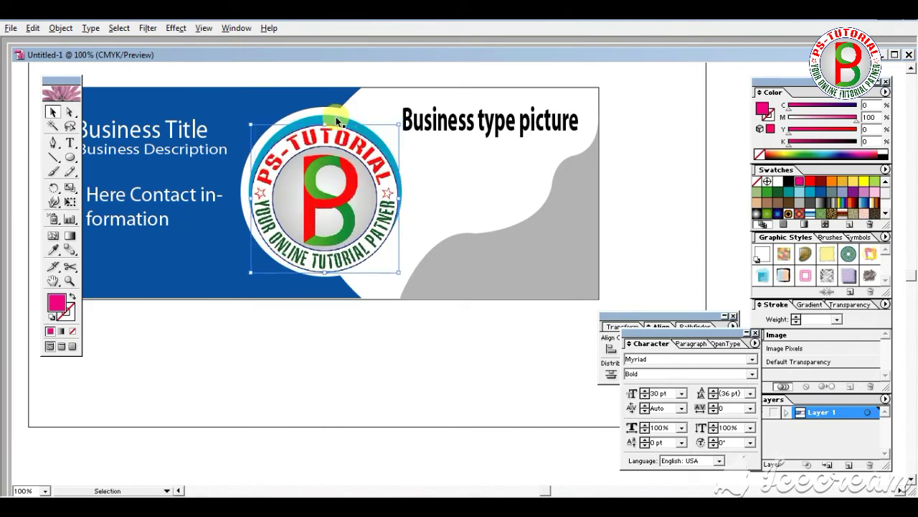
# Centre the logo within the blue circle using the Align panel
pyautogui.click(337, 122)
pyautogui.keyDown('shift'); pyautogui.click(328, 209); pyautogui.keyUp('shift')
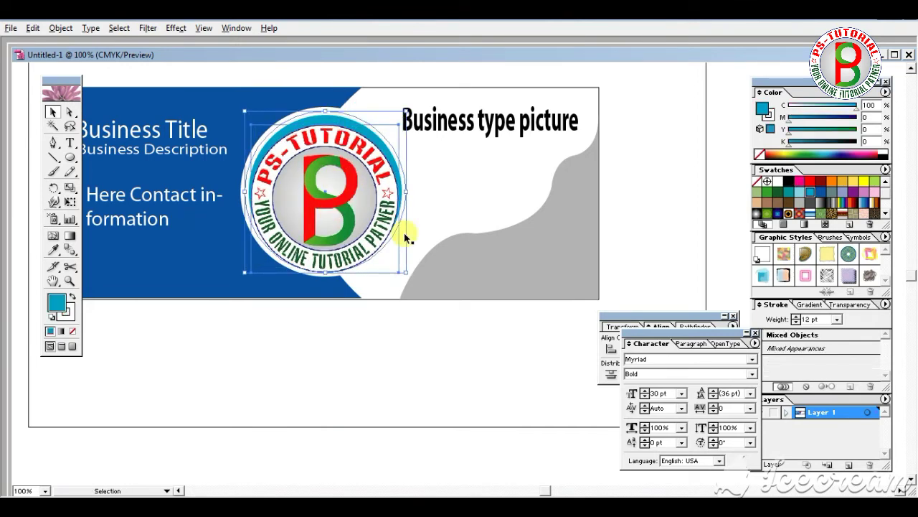
pyautogui.click(660, 326)
pyautogui.click(634, 349)
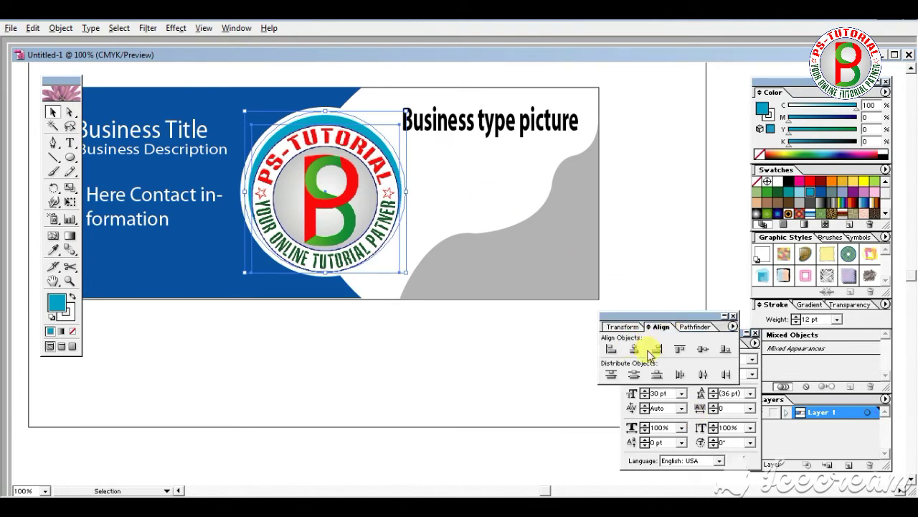
pyautogui.click(703, 349)
pyautogui.click(684, 234)
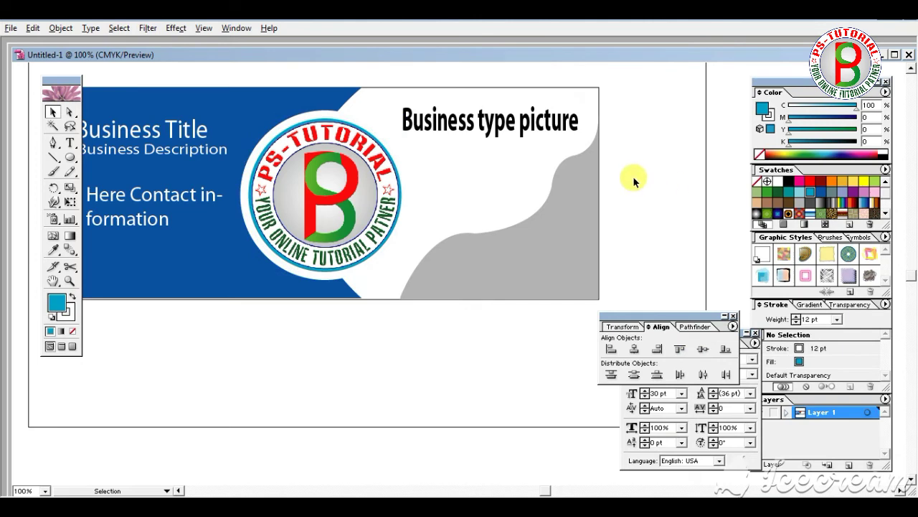
# Resize the logo slightly so it fits inside the white ring
pyautogui.click(393, 191)
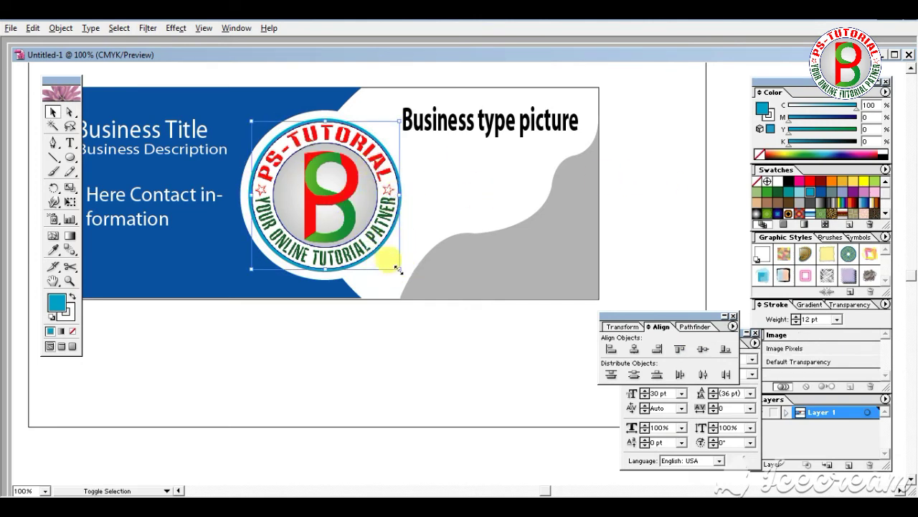
pyautogui.moveTo(397, 268); pyautogui.dragTo(402, 276)
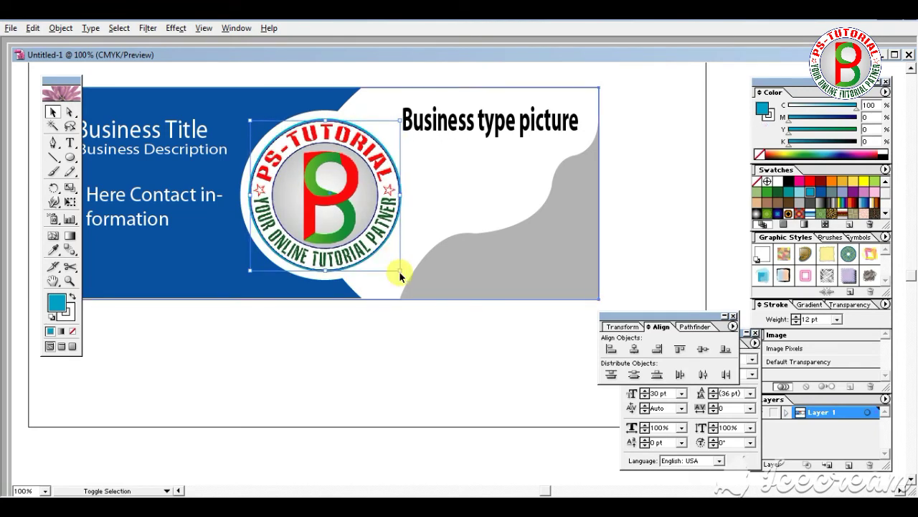
pyautogui.click(463, 219)
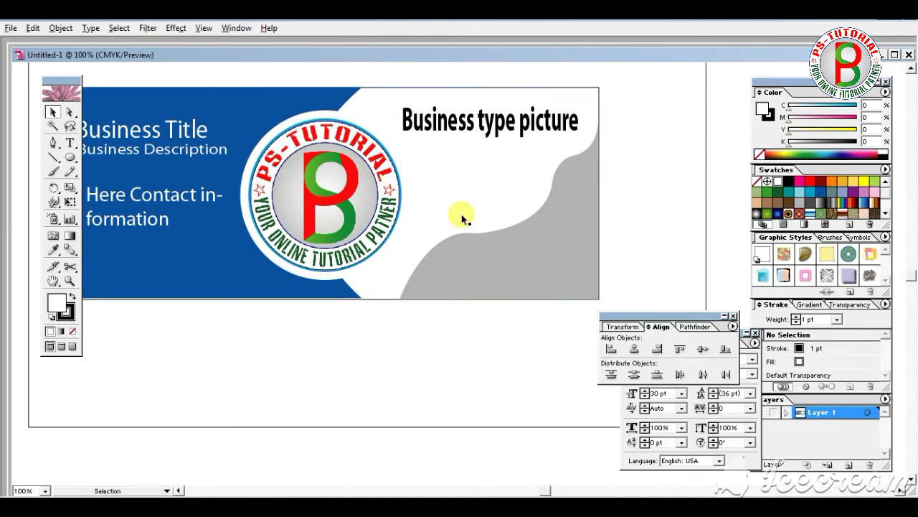
# Undo the accidental move of the blue background and pan to make room above the banner
pyautogui.moveTo(251, 87); pyautogui.dragTo(255, 81)
pyautogui.hotkey('ctrl', 'z')
pyautogui.click(617, 140)
pyautogui.moveTo(648, 150); pyautogui.dragTo(651, 218)
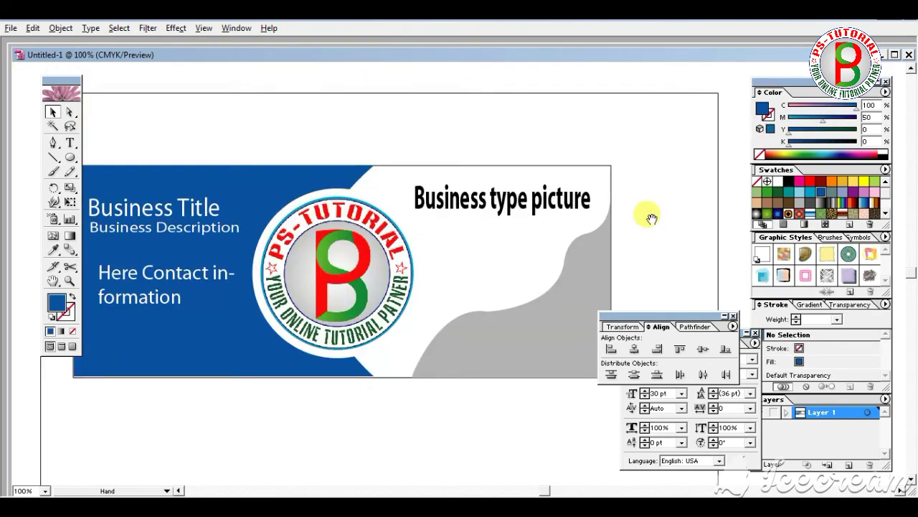
# Add the caption 'Now save this design jpeg or PNG Format' above the banner
pyautogui.click(556, 210)
pyautogui.click(649, 162)
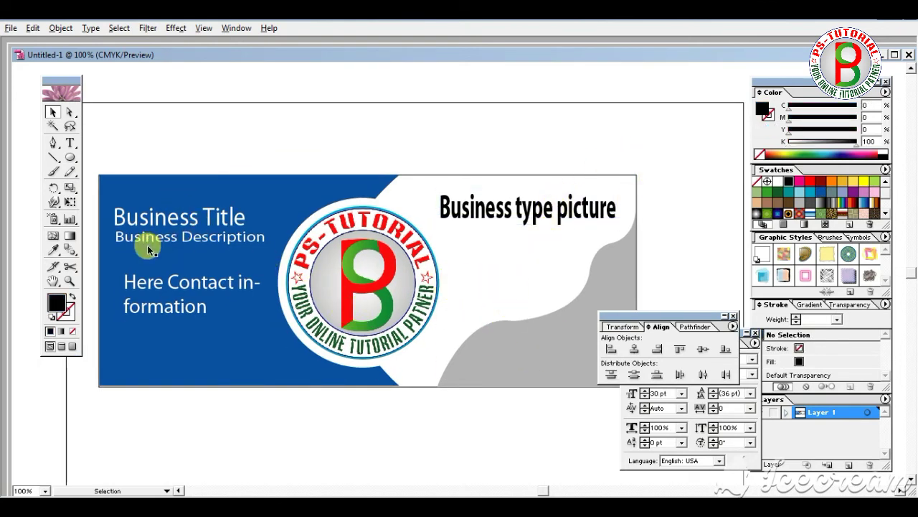
pyautogui.click(70, 143)
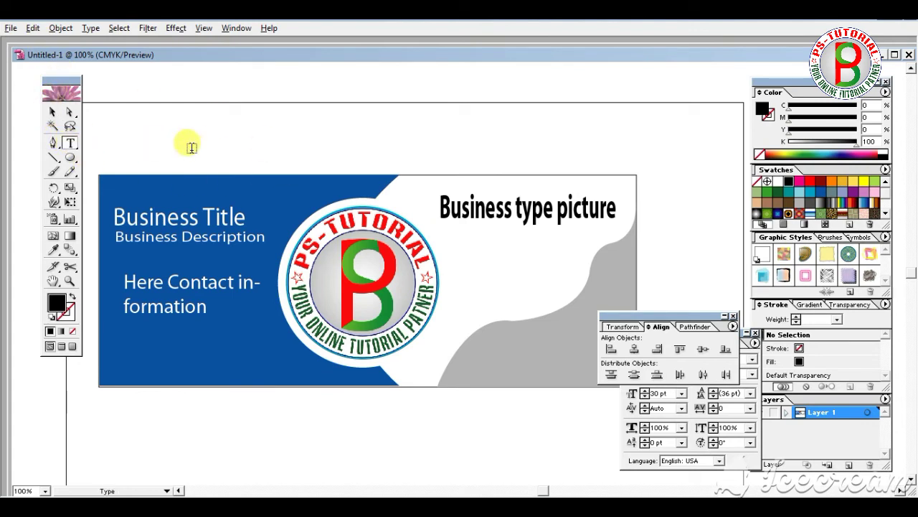
pyautogui.click(188, 144)
pyautogui.write('Now save this design jpeg or PNG Format')
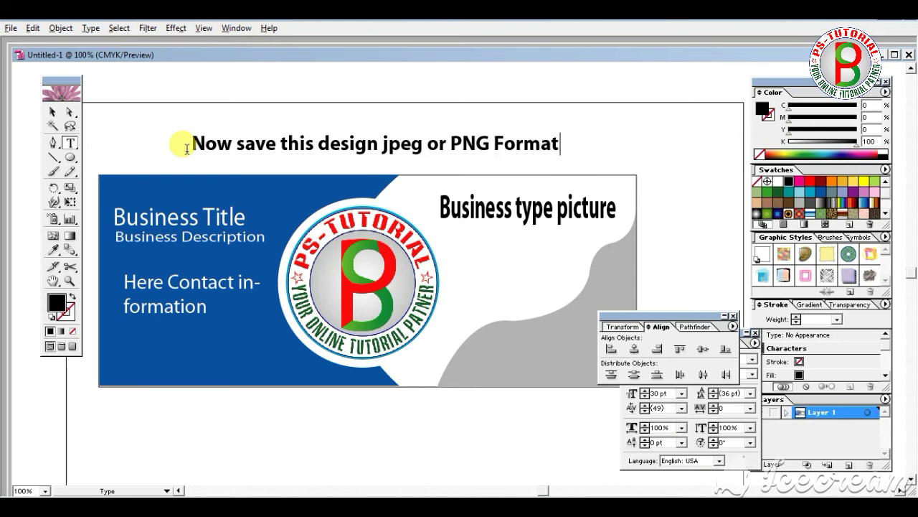
pyautogui.click(11, 28)
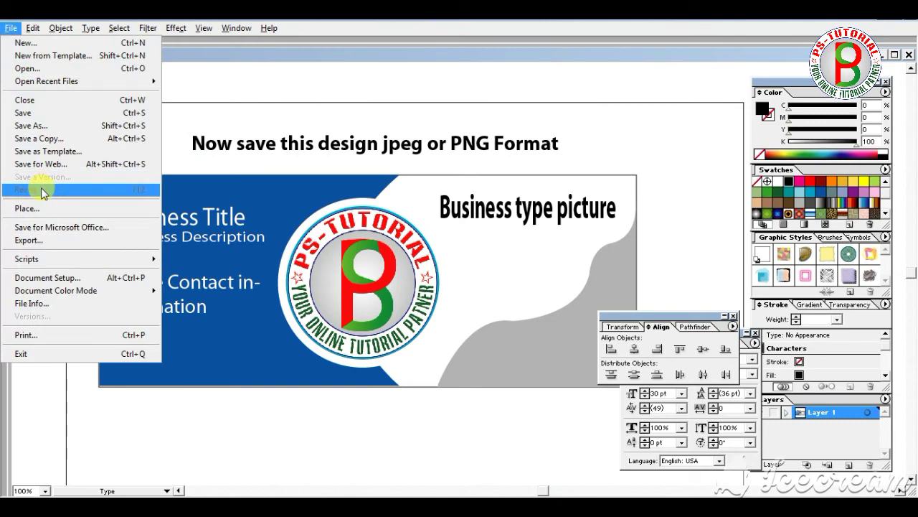
# Try exporting as JPEG Untitled-1.jpg, replacing the existing file, then cancel the JPEG options
pyautogui.click(29, 240)
pyautogui.click(251, 398)
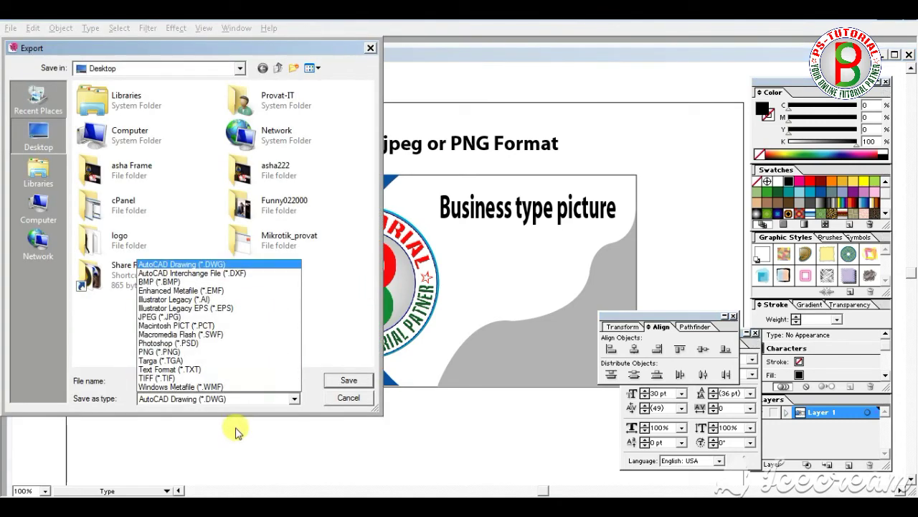
pyautogui.click(172, 317)
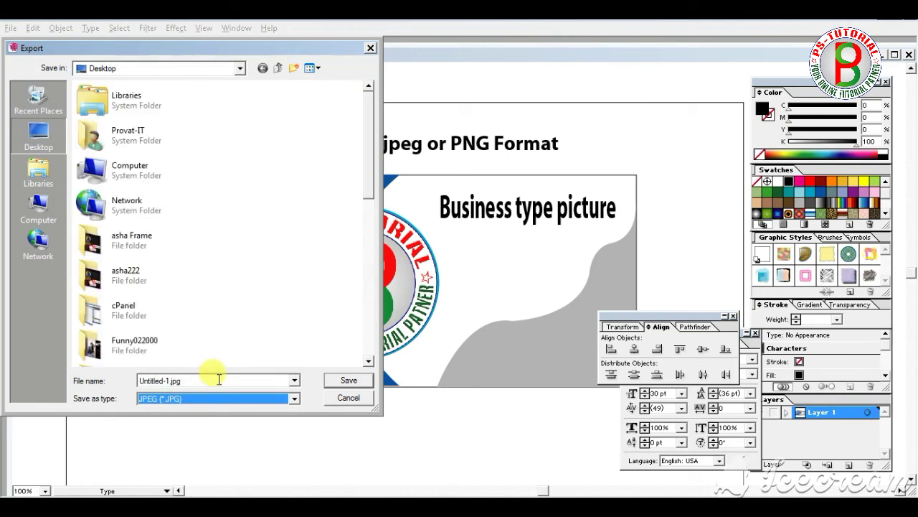
pyautogui.click(349, 381)
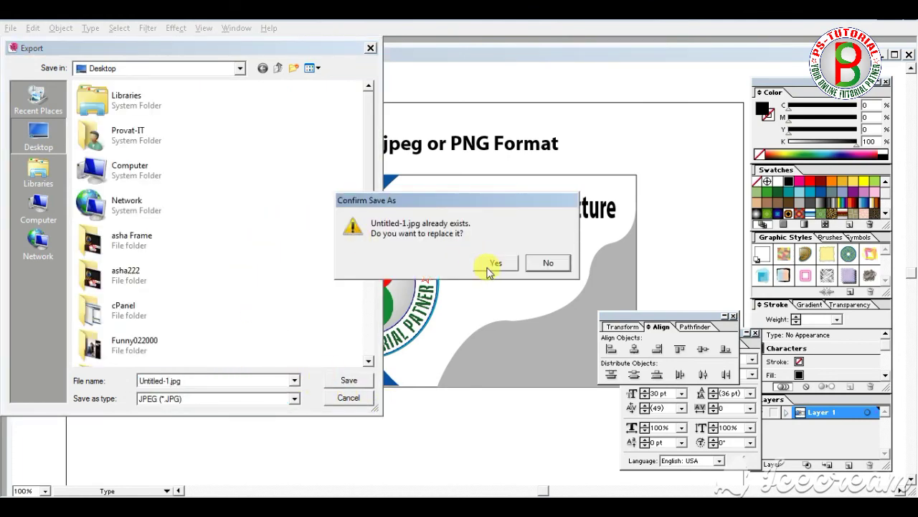
pyautogui.click(494, 262)
pyautogui.click(553, 142)
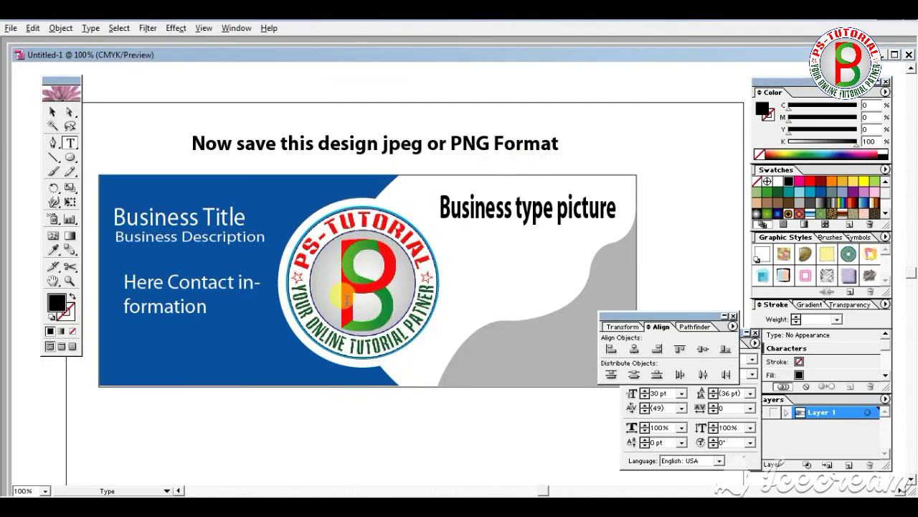
# Export the banner as Untitled-100.jpg with RGB colour and High resolution, then minimise Illustrator
pyautogui.click(9, 28)
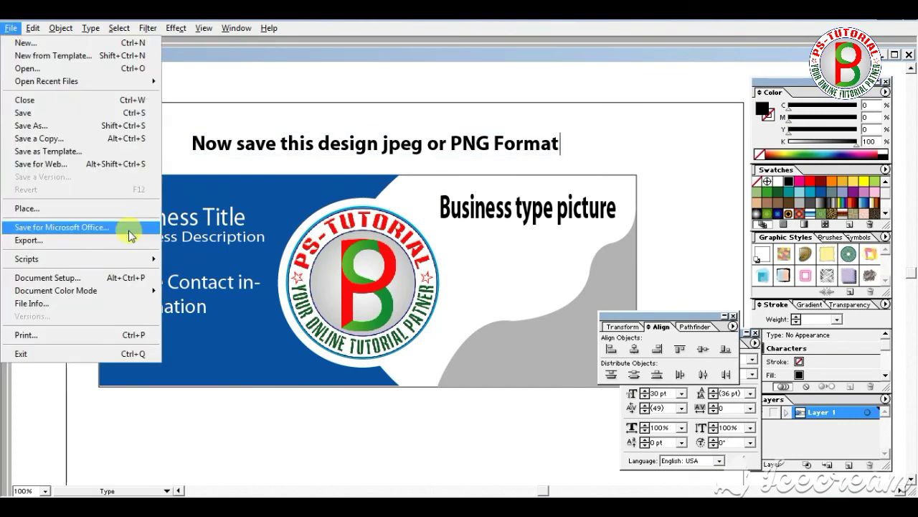
pyautogui.click(100, 238)
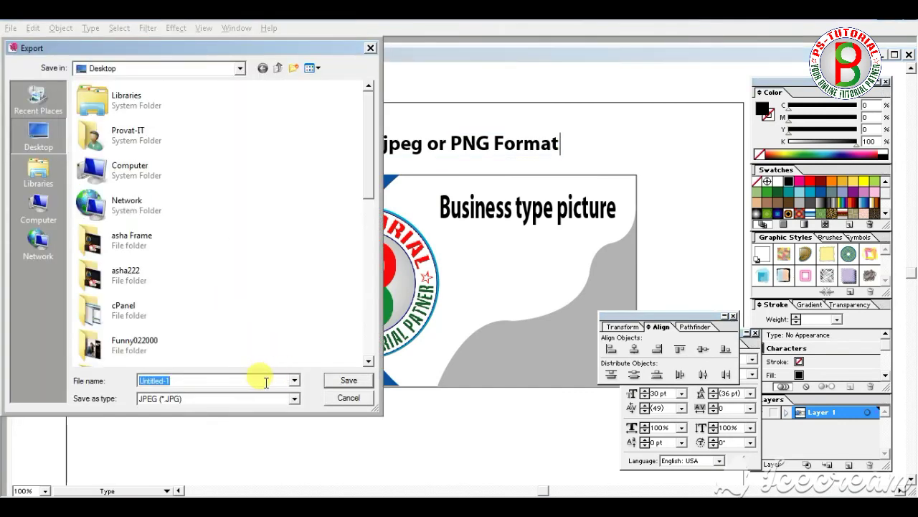
pyautogui.write('00.jpg')
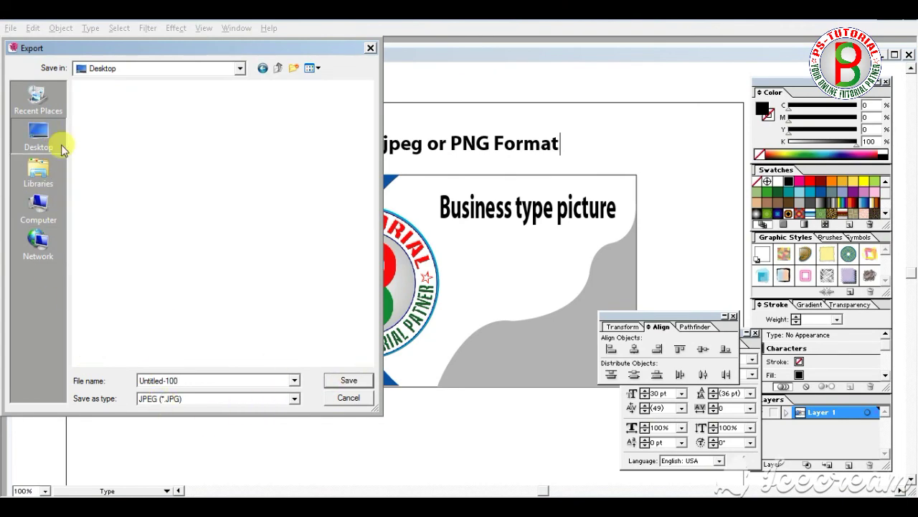
pyautogui.click(351, 380)
pyautogui.click(429, 169)
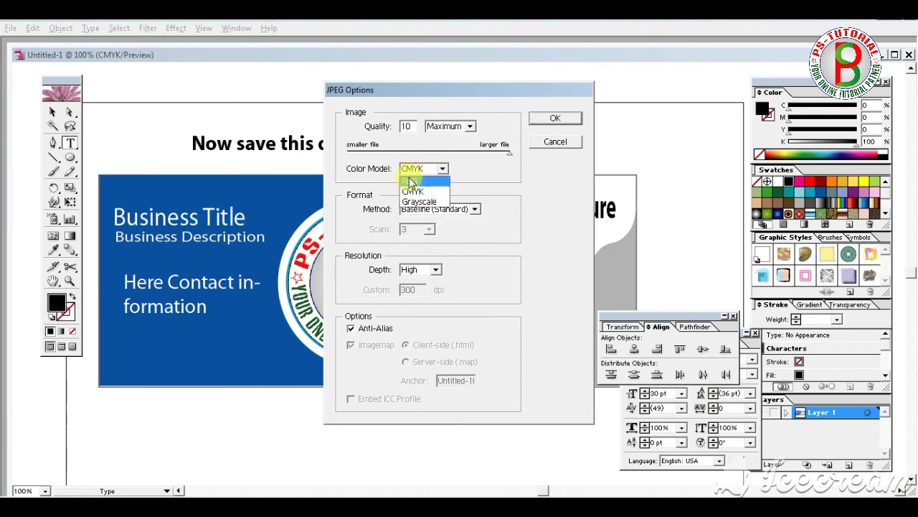
pyautogui.click(416, 179)
pyautogui.click(420, 269)
pyautogui.click(420, 270)
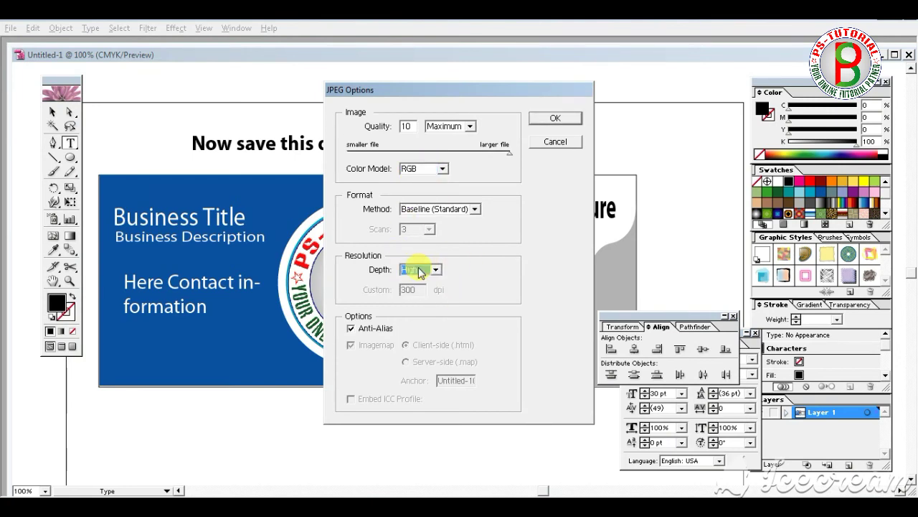
pyautogui.click(558, 119)
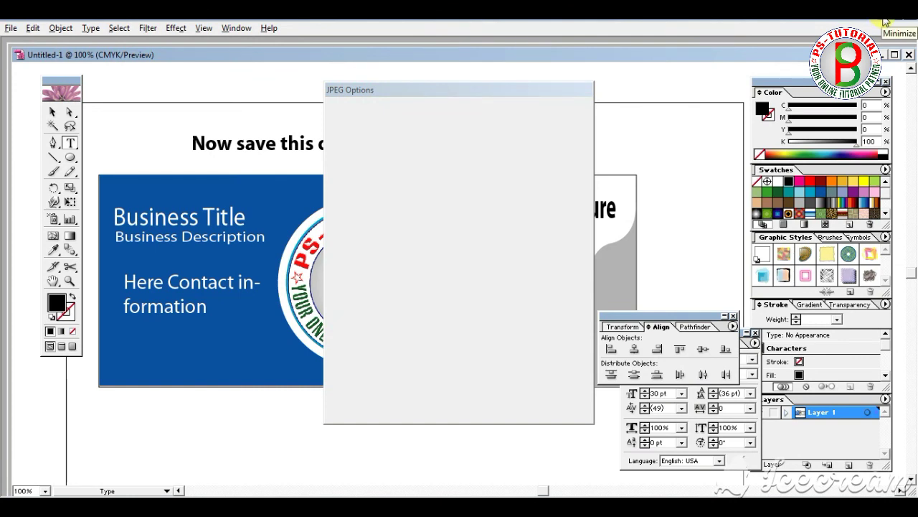
pyautogui.click(884, 20)
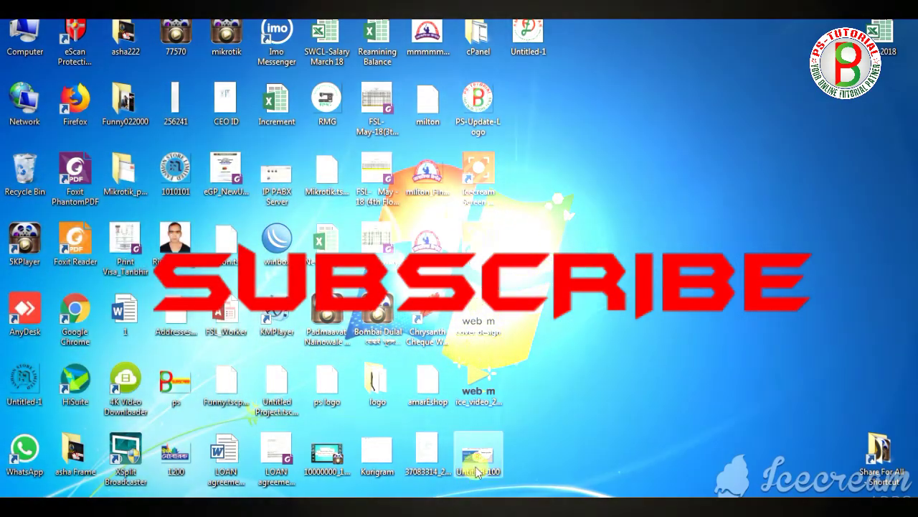
# Open Untitled-100.jpg in Windows Photo Viewer and zoom in and out to inspect the banner
pyautogui.doubleClick(477, 471)
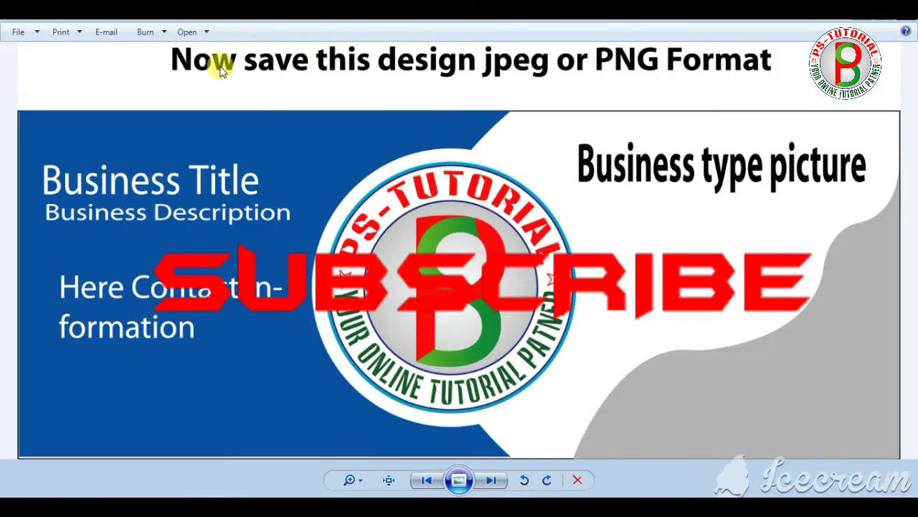
pyautogui.scroll(5, 523, 328)
pyautogui.scroll(-5, 646, 320)
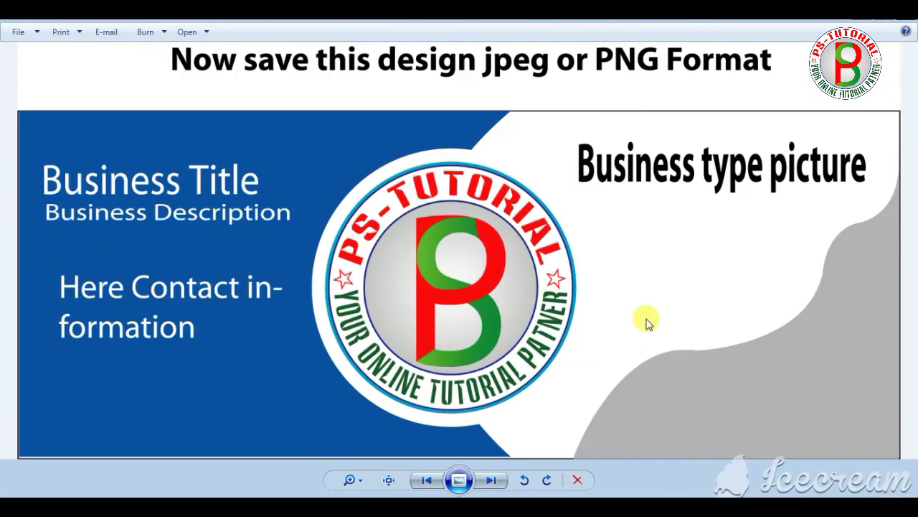
pyautogui.scroll(1, 252, 281)
pyautogui.scroll(-3, 253, 282)
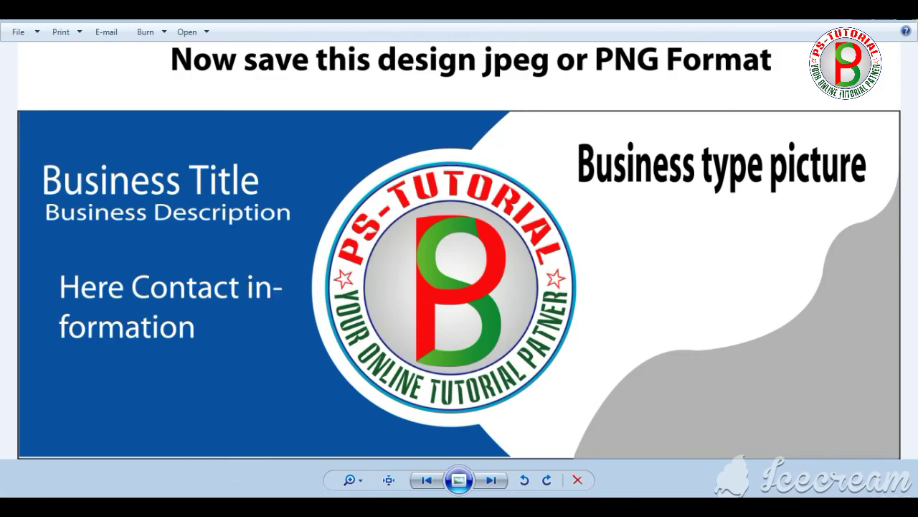